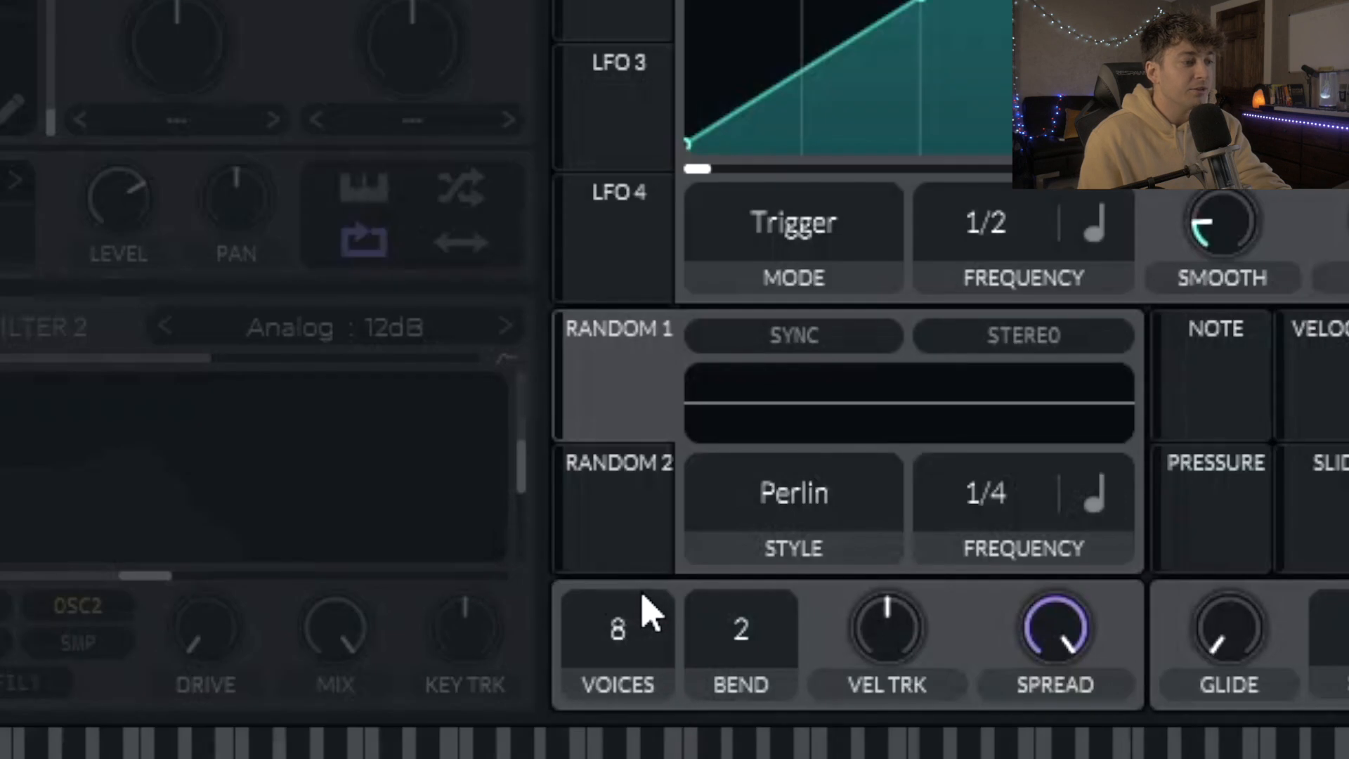
Step: Set the patch to 1 voice and shape Envelope 1 into a pluck with zero sustain and a slightly longer attack
{"action": "left_click_drag", "start_coordinate": [805, 692], "coordinate": [805, 758]}
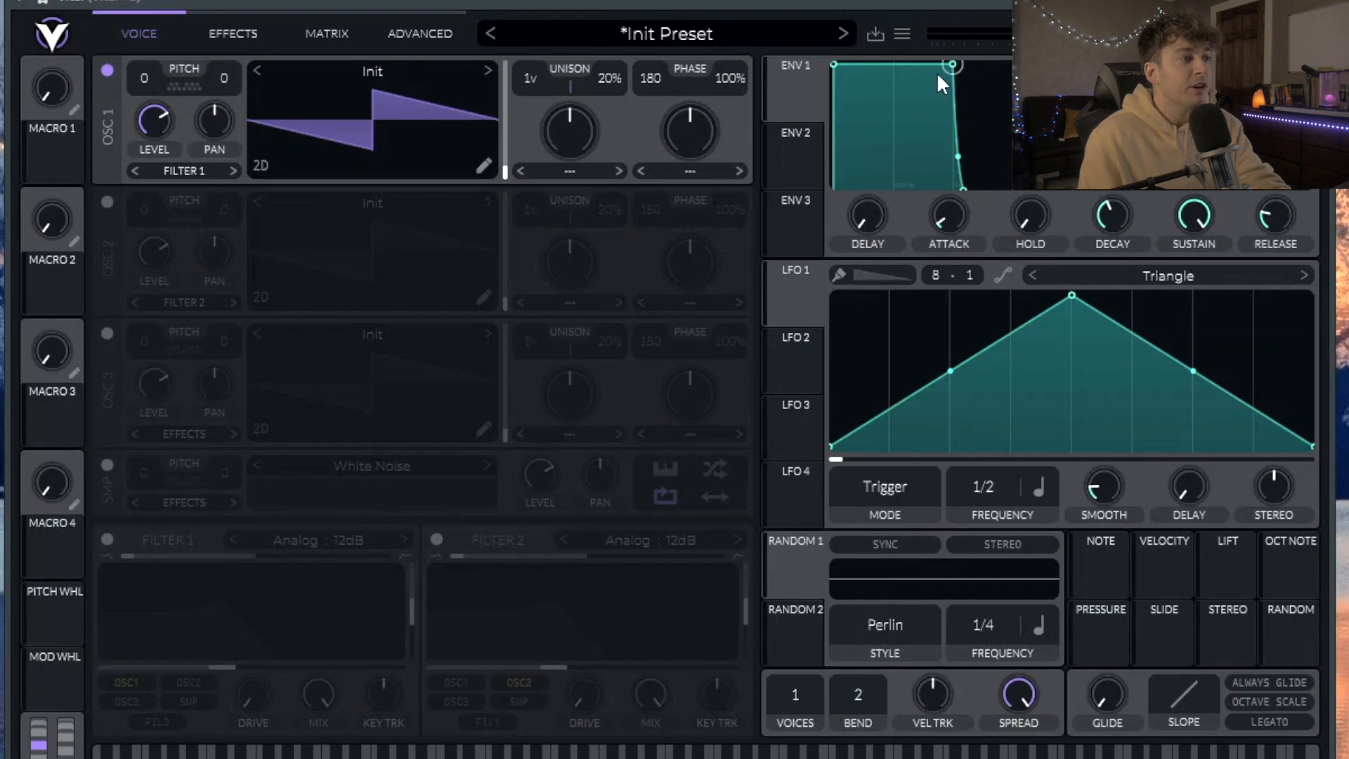
{"action": "left_click_drag", "start_coordinate": [955, 62], "coordinate": [956, 133]}
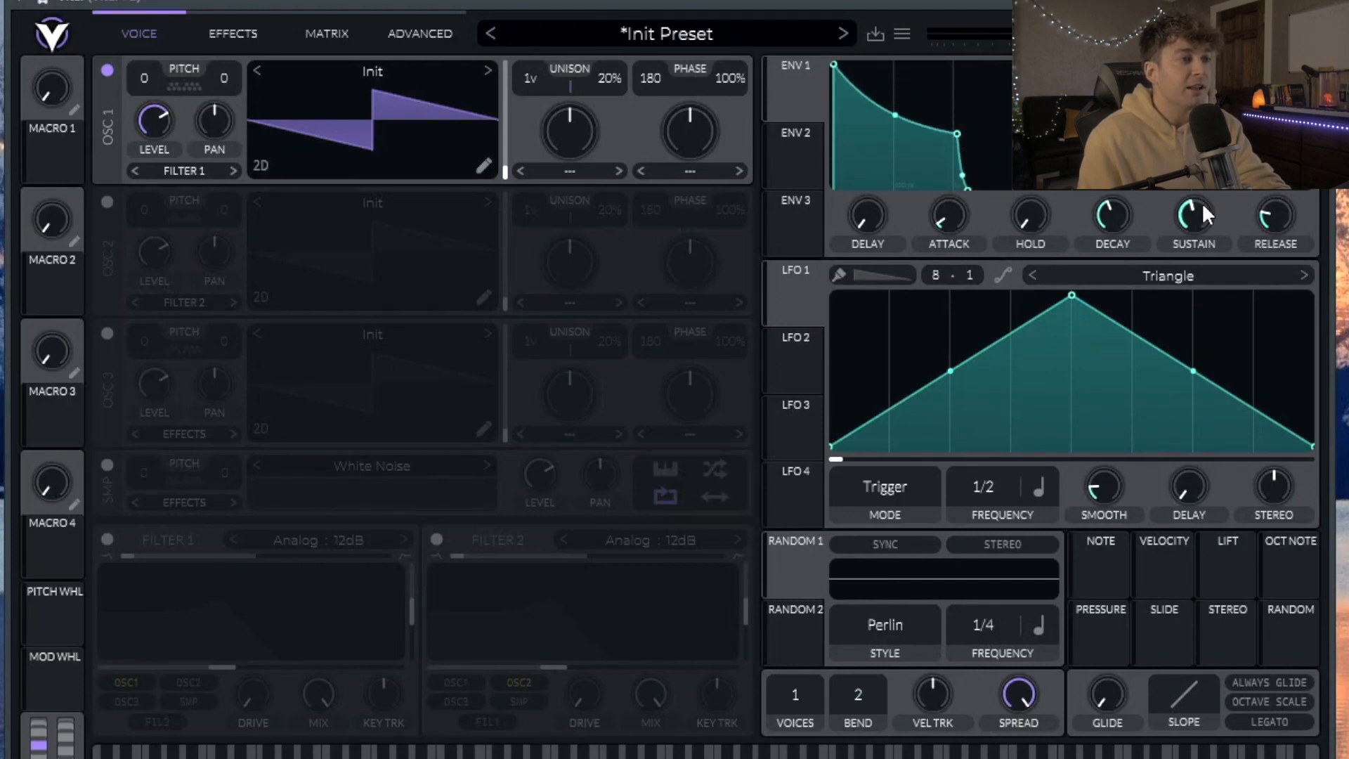
{"action": "left_click_drag", "start_coordinate": [1203, 214], "coordinate": [1202, 253]}
{"action": "mouse_move", "coordinate": [1279, 217]}
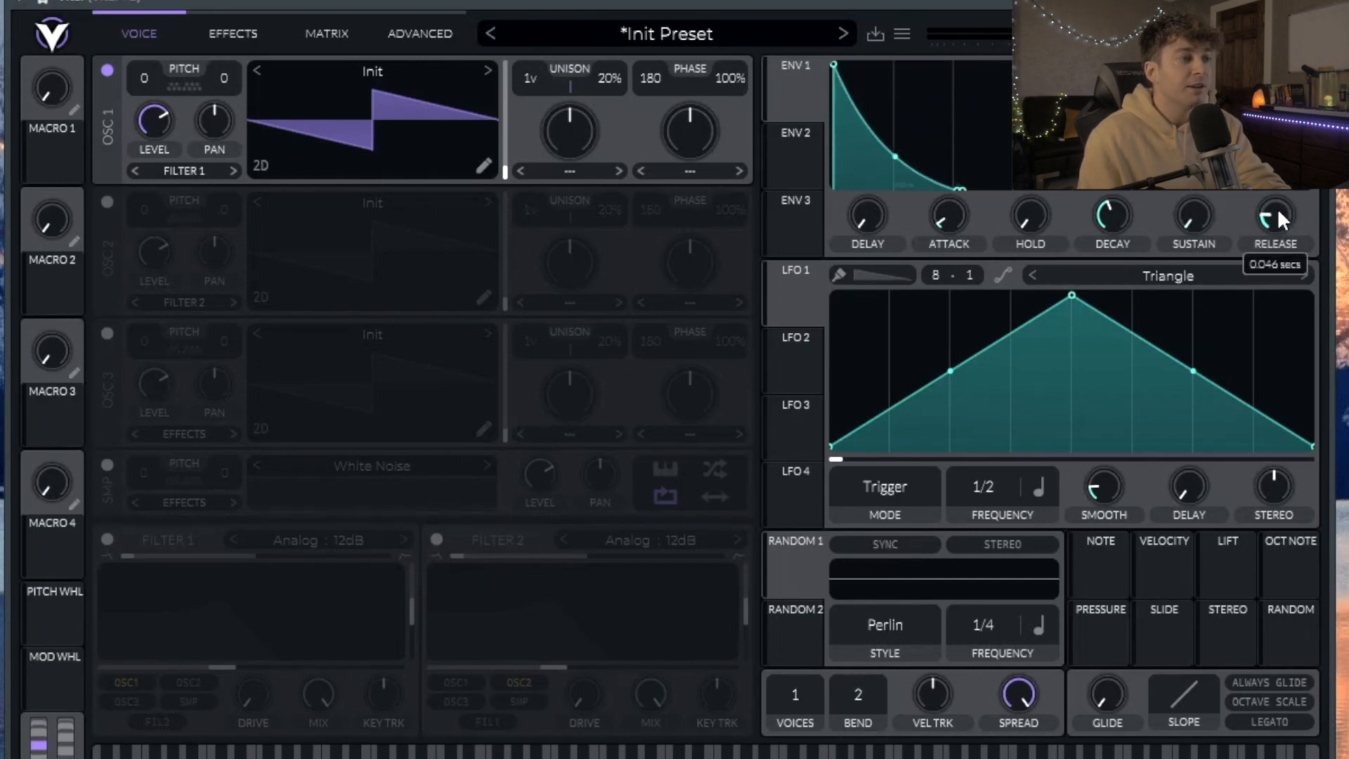
{"action": "left_click_drag", "start_coordinate": [955, 213], "coordinate": [957, 179]}
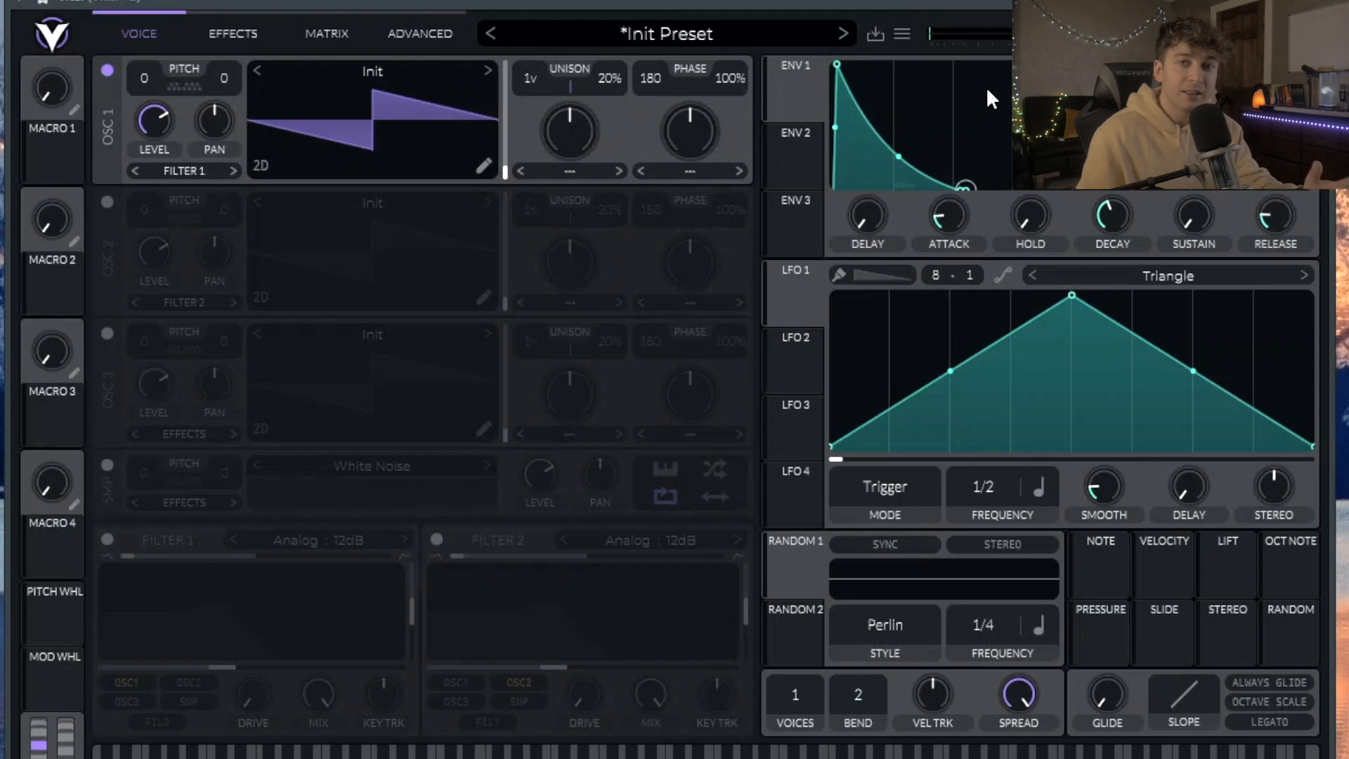
Step: Enable Filter 1 as Analog 24dB with minimum resonance and a low cutoff
{"action": "left_click", "coordinate": [107, 538]}
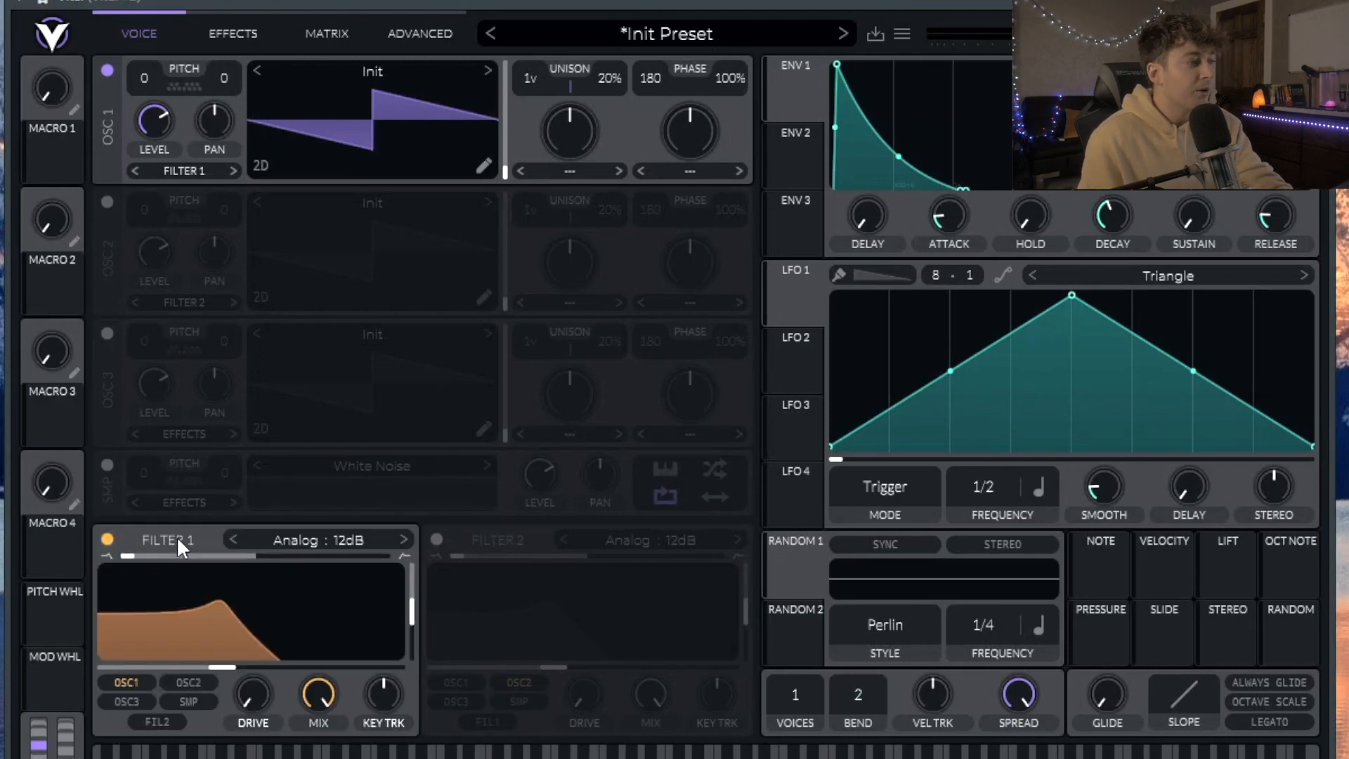
{"action": "left_click_drag", "start_coordinate": [412, 611], "coordinate": [412, 664]}
{"action": "left_click", "coordinate": [401, 539]}
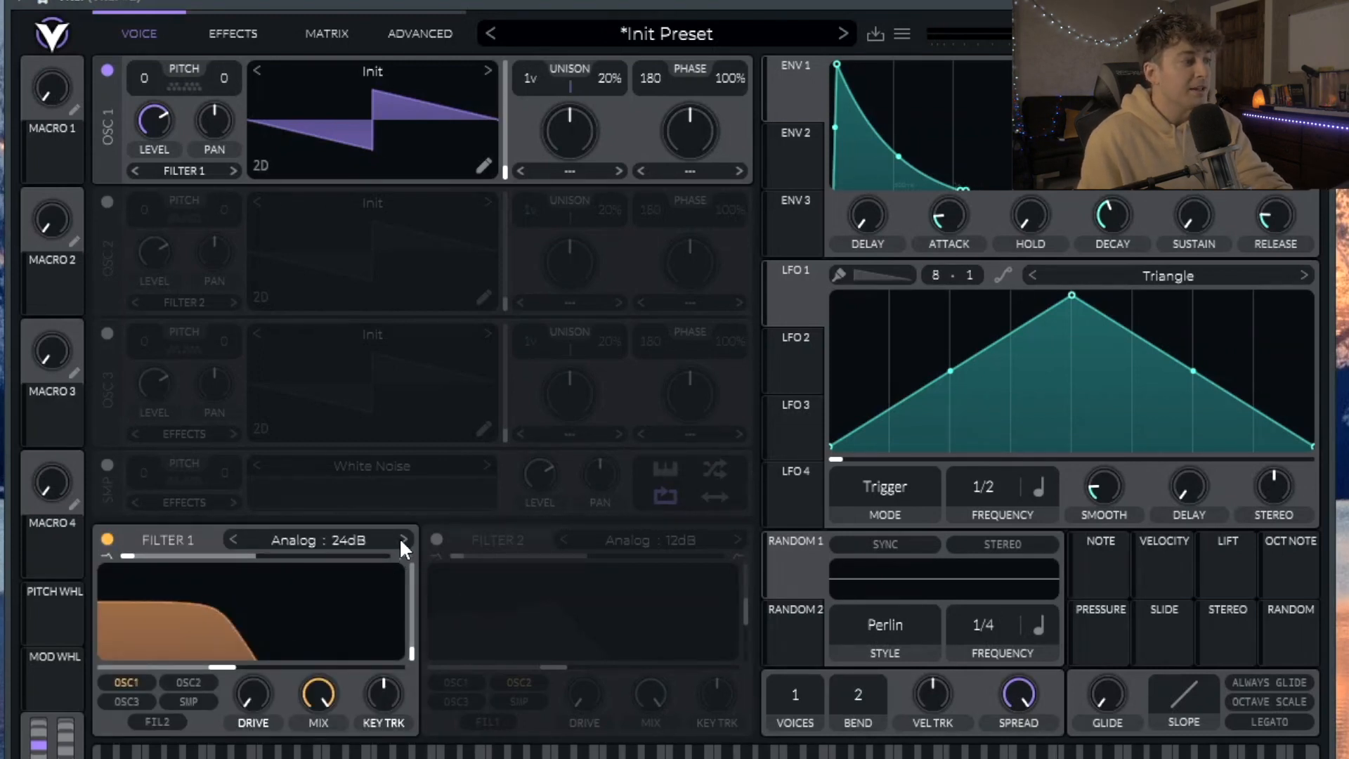
{"action": "left_click_drag", "start_coordinate": [221, 667], "coordinate": [133, 677]}
Step: Shape Envelope 2 into a short pluck with zero sustain, a slightly longer attack and a shorter decay than Envelope 1
{"action": "left_click", "coordinate": [793, 141]}
{"action": "left_click_drag", "start_coordinate": [947, 66], "coordinate": [922, 188]}
{"action": "left_click_drag", "start_coordinate": [1269, 201], "coordinate": [1265, 211]}
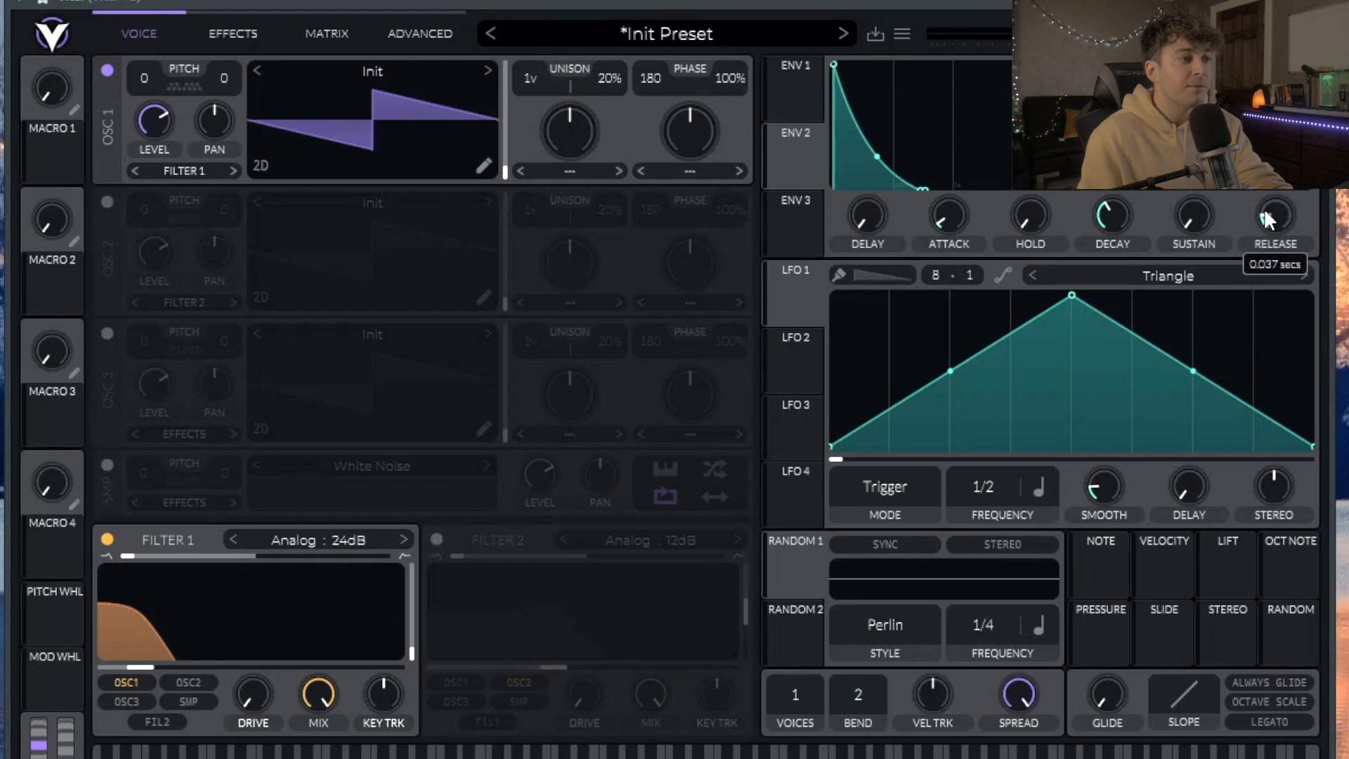
{"action": "left_click_drag", "start_coordinate": [953, 209], "coordinate": [948, 177]}
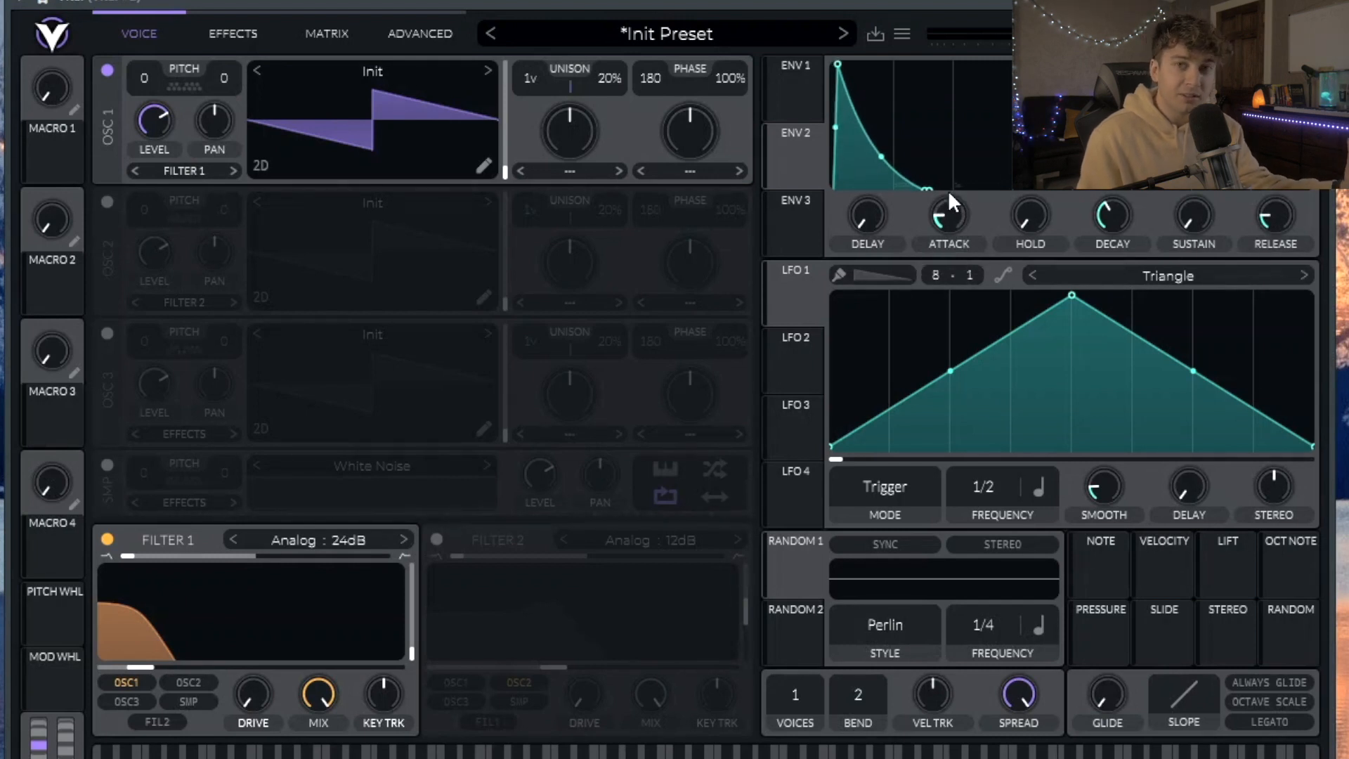
{"action": "left_click", "coordinate": [792, 86]}
{"action": "left_click", "coordinate": [793, 153]}
{"action": "left_click_drag", "start_coordinate": [1124, 221], "coordinate": [1123, 208]}
Step: Modulate Filter 1's cutoff with Envelope 2, fine-tuning the modulation amount and keeping the resonance at minimum
{"action": "left_click_drag", "start_coordinate": [795, 162], "coordinate": [250, 644]}
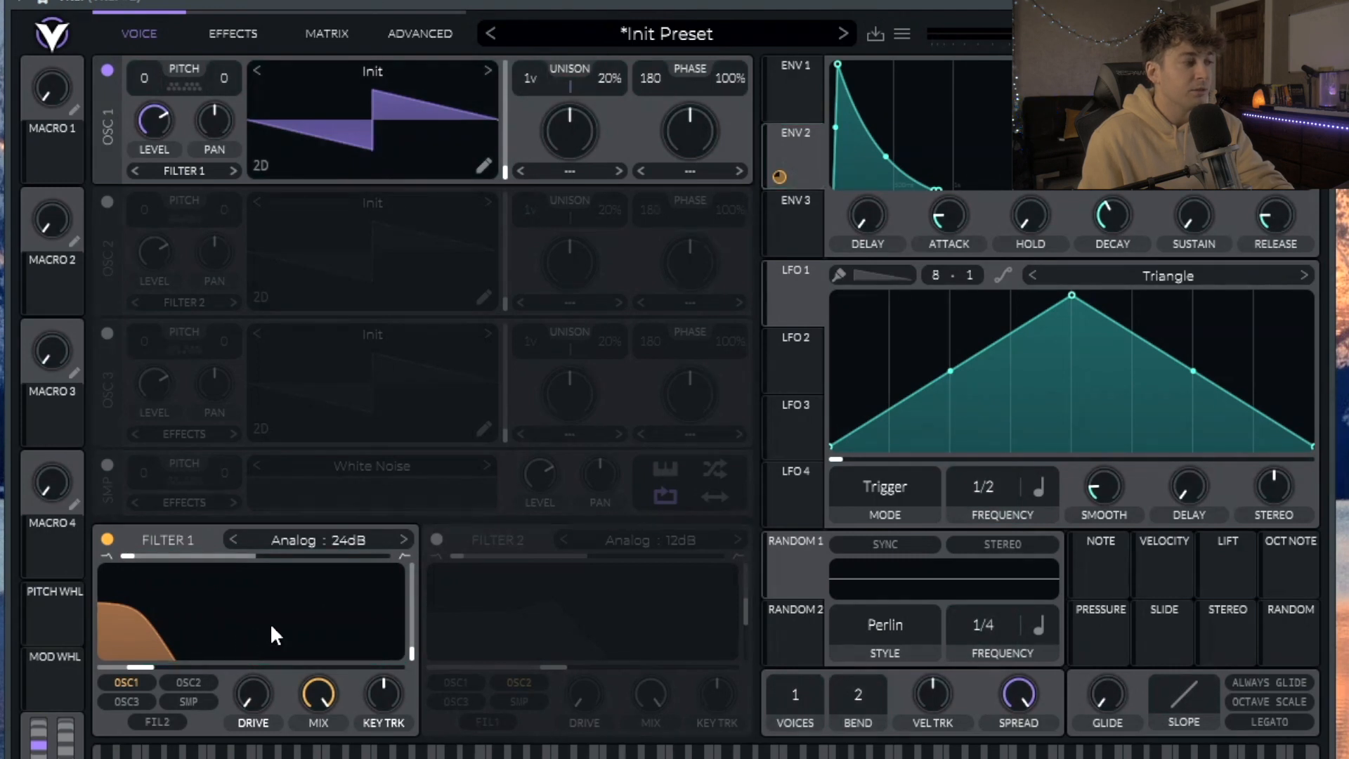
{"action": "left_click_drag", "start_coordinate": [251, 644], "coordinate": [250, 652]}
{"action": "left_click_drag", "start_coordinate": [411, 653], "coordinate": [406, 668]}
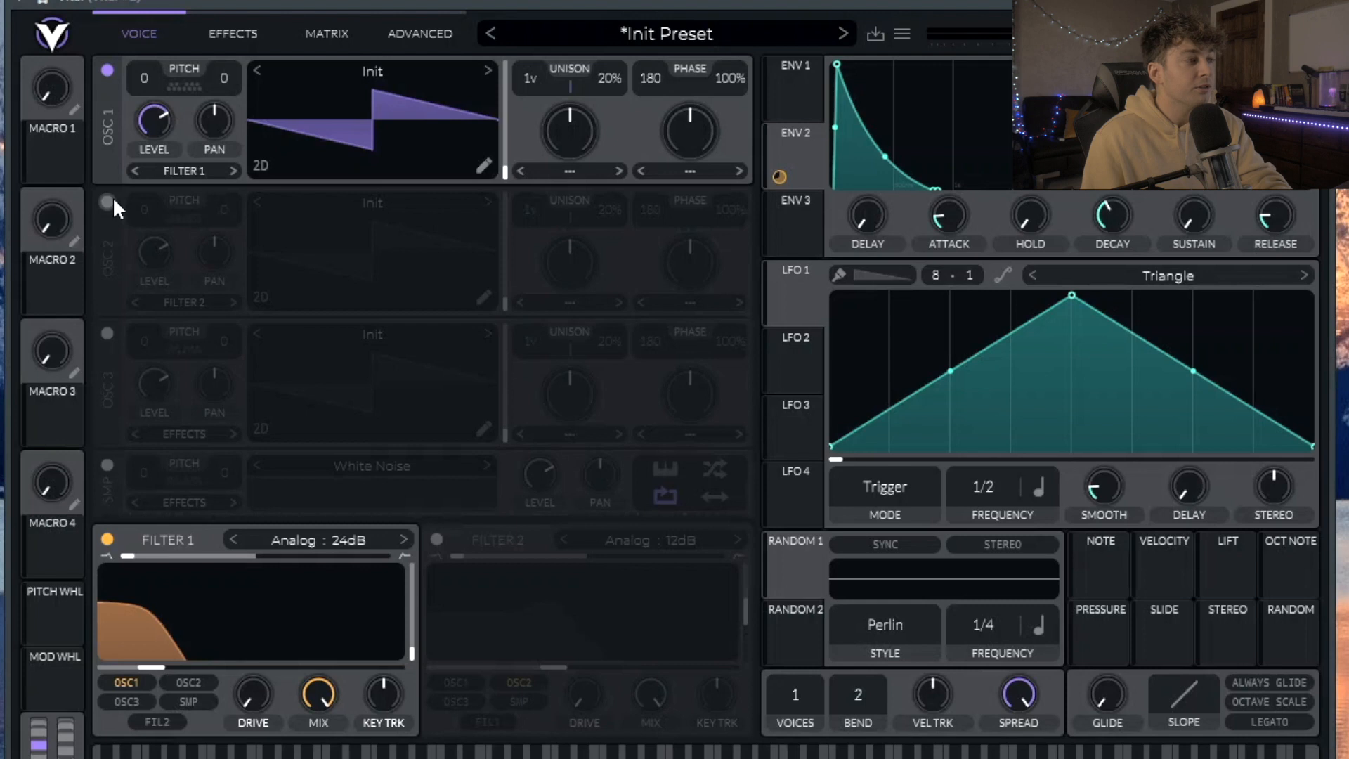
Step: Enable Oscillator 2, load the Basic Shapes wavetable and move its frame to the square wave
{"action": "left_click", "coordinate": [107, 203]}
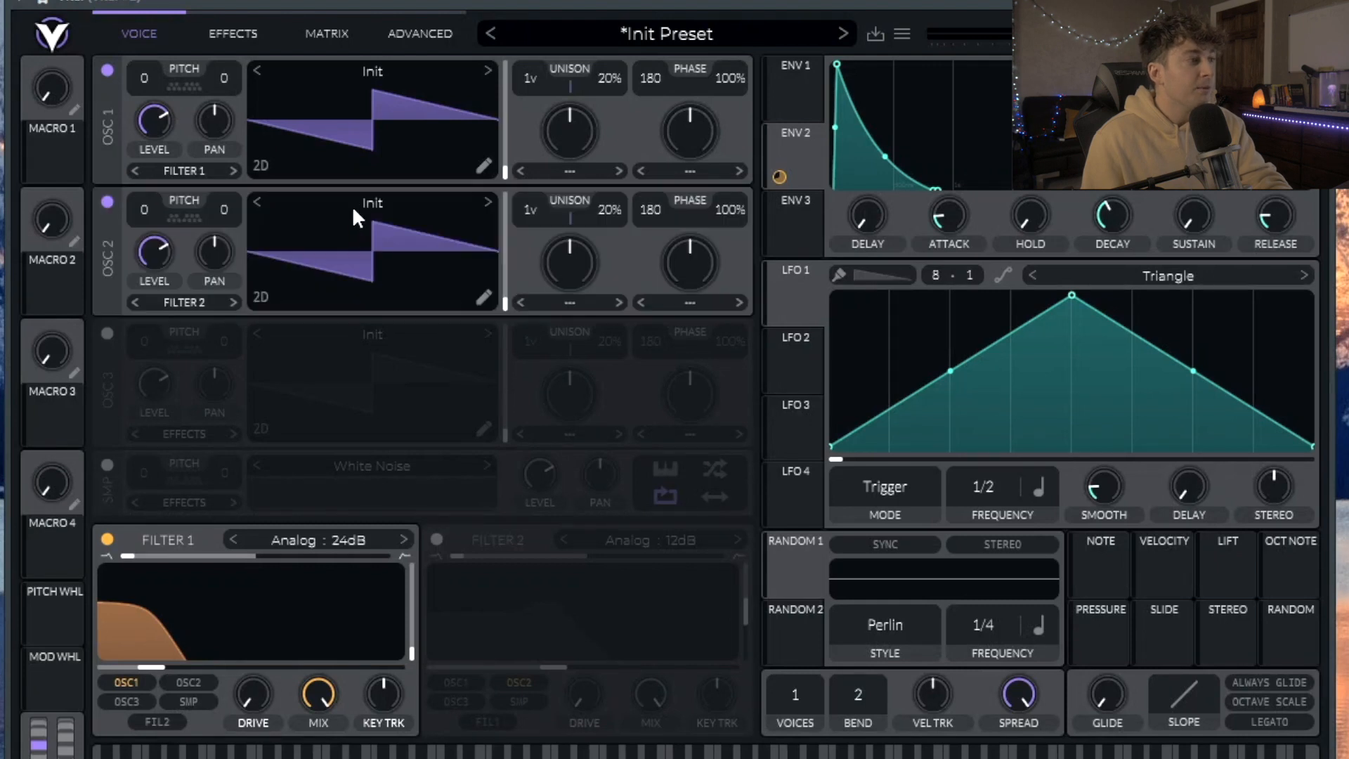
{"action": "left_click", "coordinate": [370, 205]}
{"action": "type", "text": "bas"}
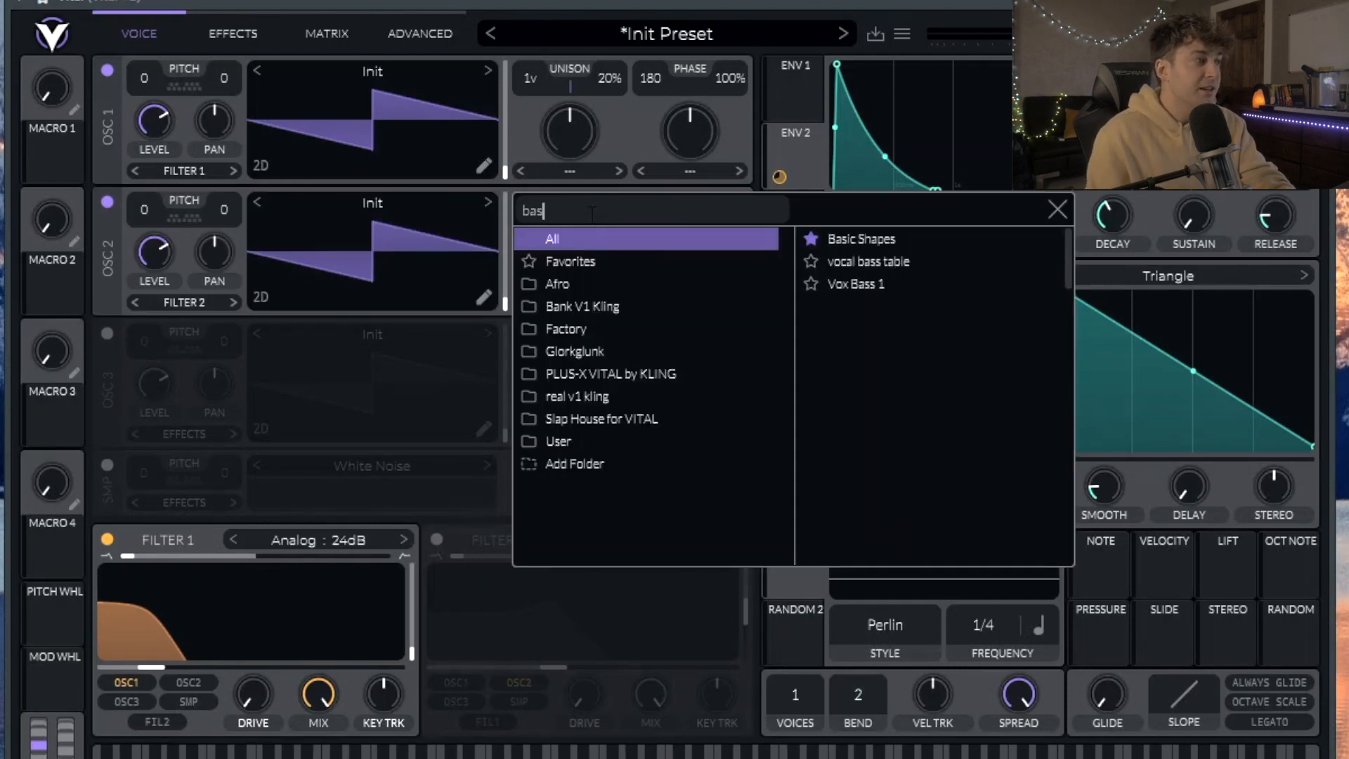
{"action": "left_click", "coordinate": [899, 238]}
{"action": "left_click", "coordinate": [1055, 209]}
{"action": "left_click_drag", "start_coordinate": [505, 304], "coordinate": [506, 241]}
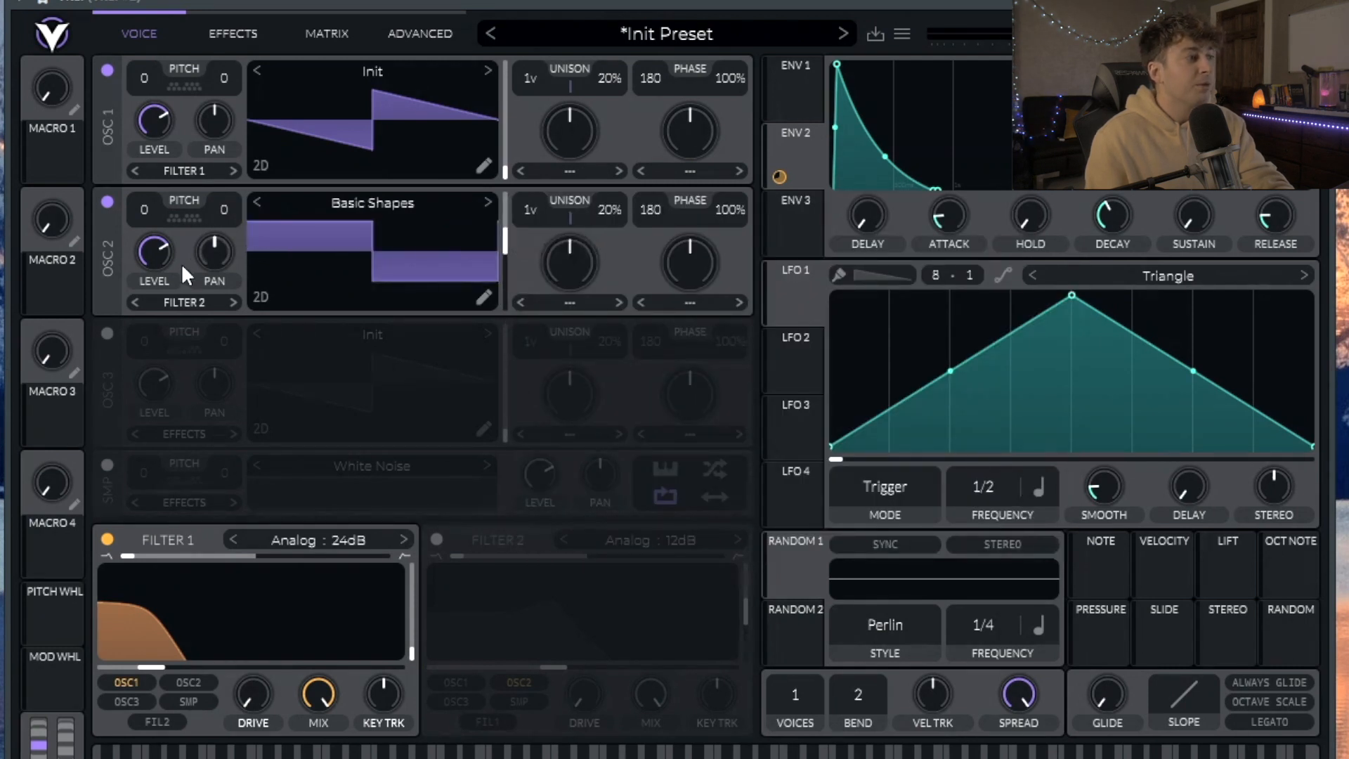
Step: Turn Oscillator 2's level down to zero and transpose it to 19 semitones
{"action": "left_click_drag", "start_coordinate": [149, 341], "coordinate": [137, 447]}
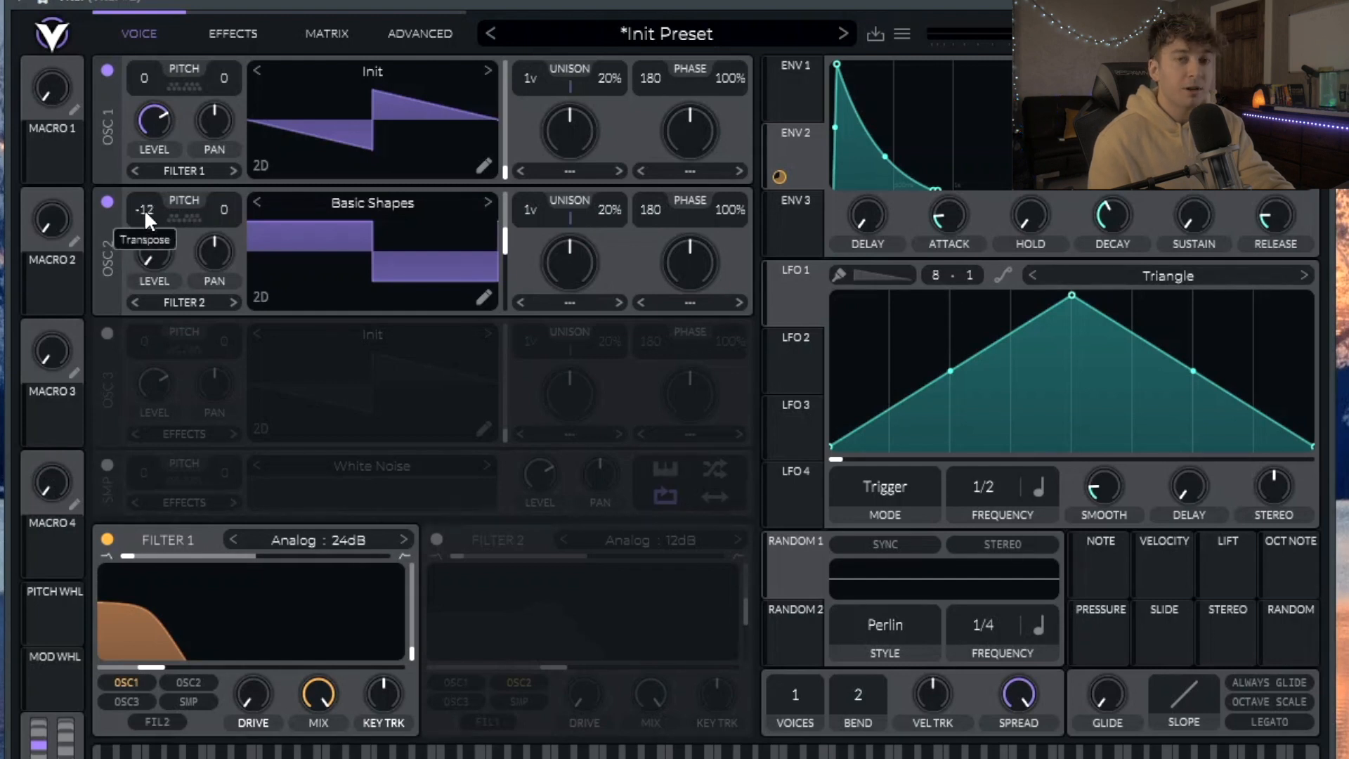
{"action": "scroll", "coordinate": [145, 209], "scroll_direction": "up", "scroll_amount": 20}
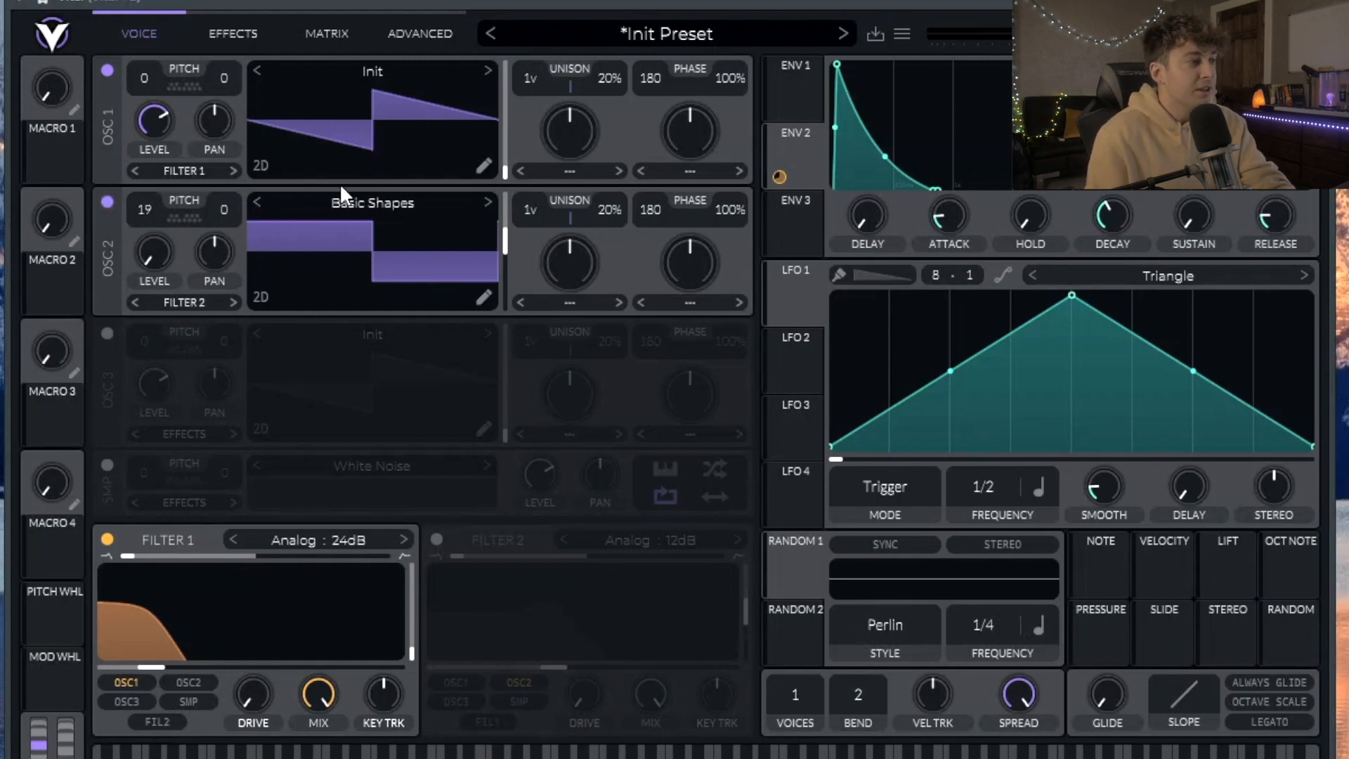
Step: Set Oscillator 1 to FM Osc 2 and modulate its FM amount from zero with Envelope 2
{"action": "left_click", "coordinate": [695, 168]}
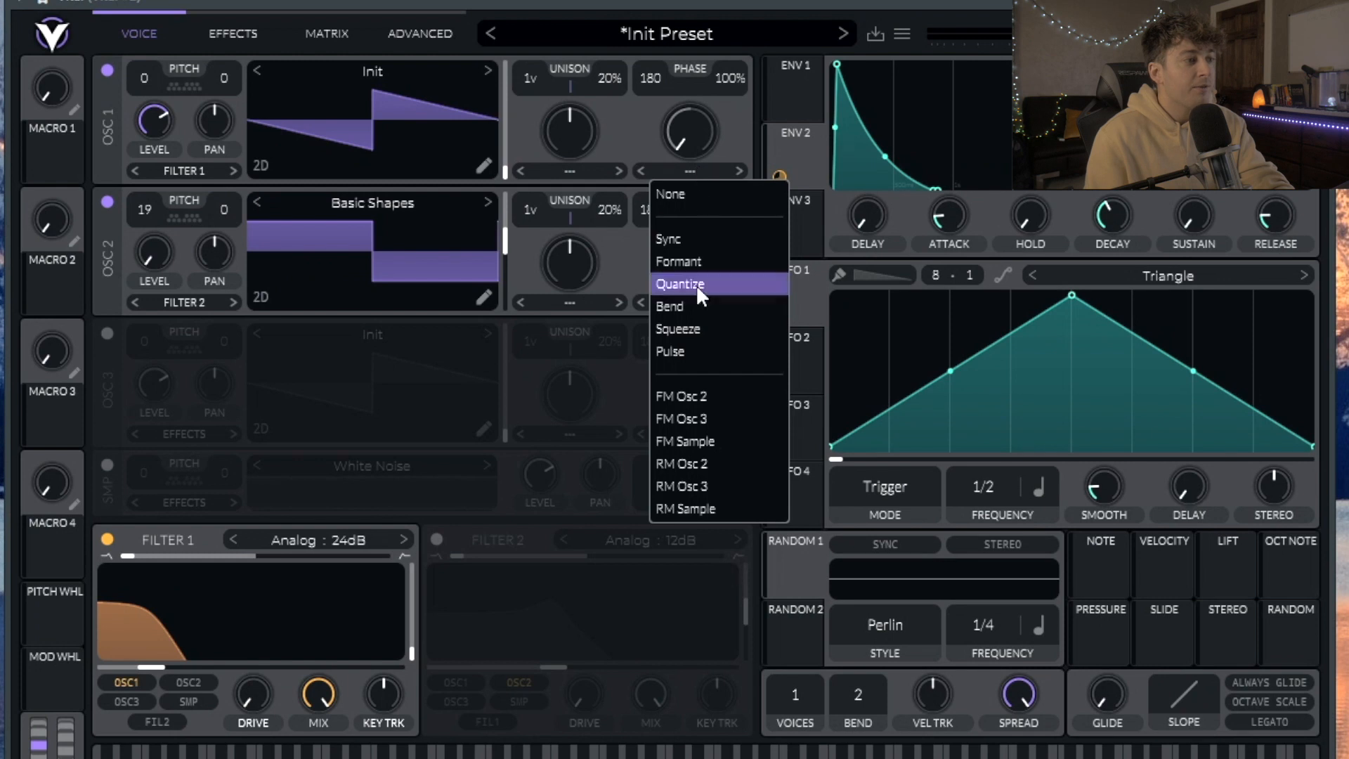
{"action": "left_click", "coordinate": [706, 394]}
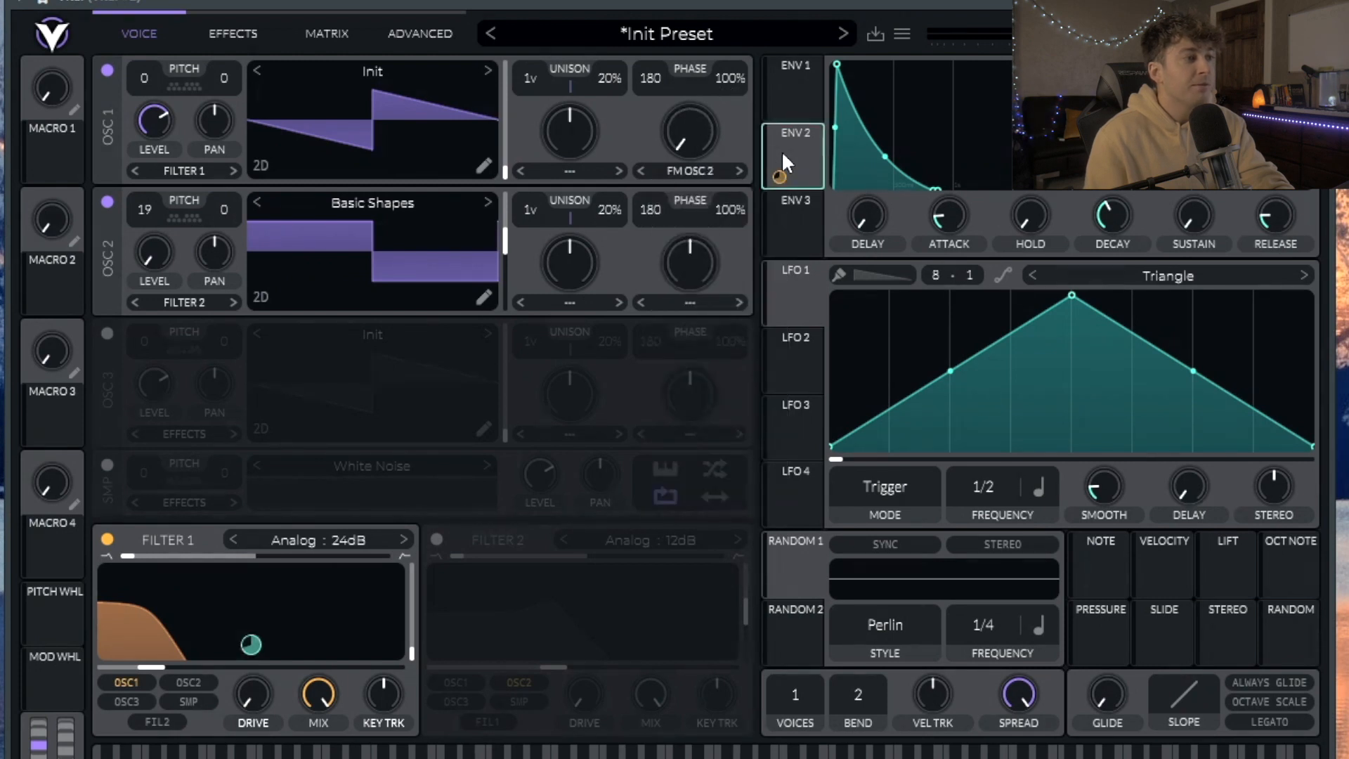
{"action": "left_click_drag", "start_coordinate": [779, 176], "coordinate": [690, 134]}
{"action": "left_click_drag", "start_coordinate": [689, 191], "coordinate": [691, 195]}
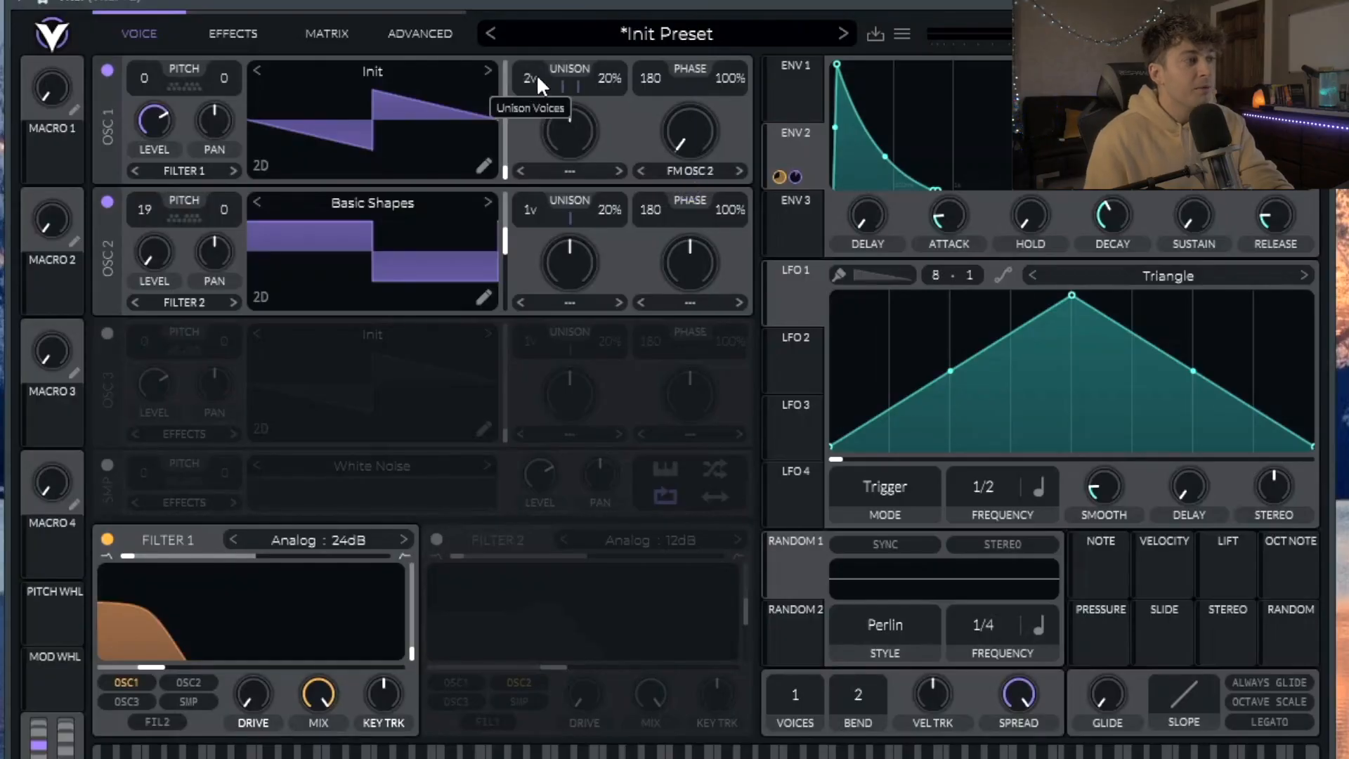
Step: Set Oscillator 1's unison to 3 voices with 2% detune and Oscillator 2's to 3 voices with 7% detune
{"action": "left_click_drag", "start_coordinate": [537, 76], "coordinate": [607, 140]}
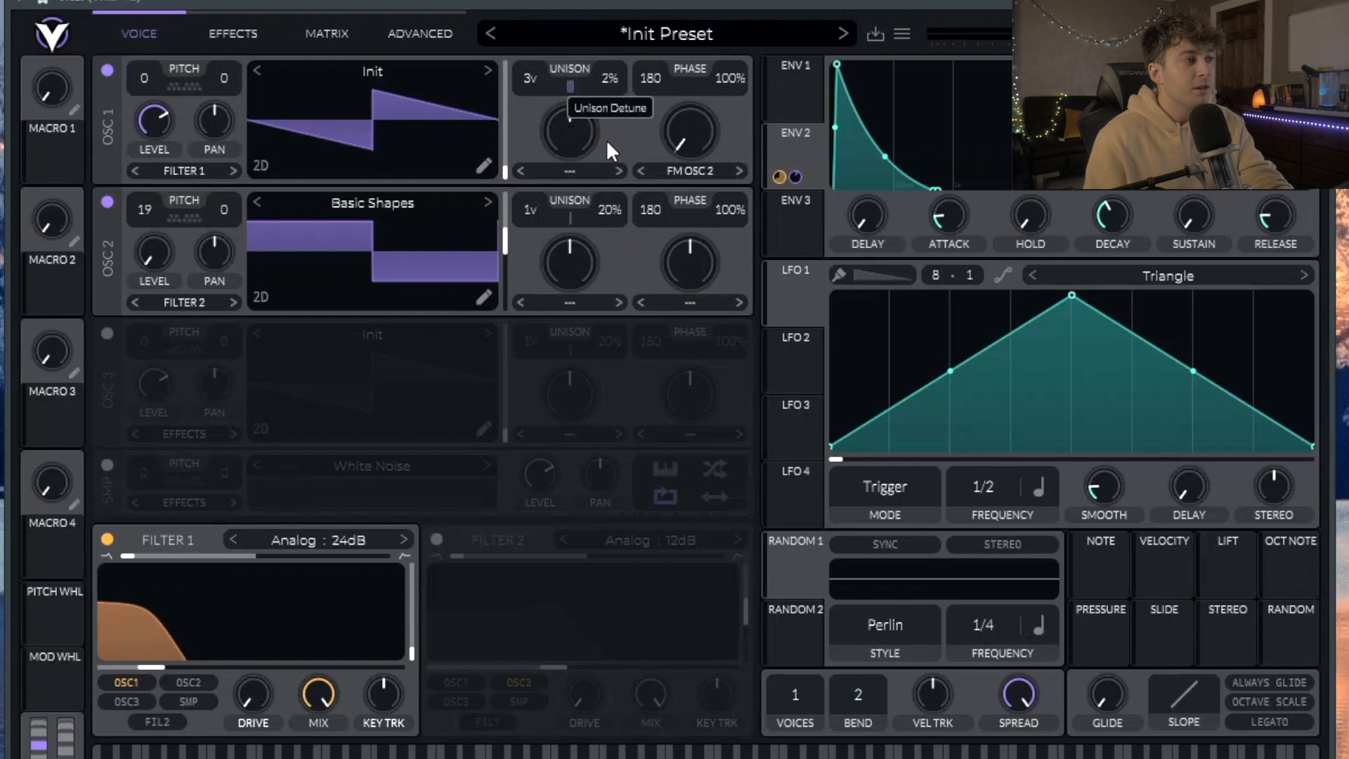
{"action": "left_click_drag", "start_coordinate": [535, 214], "coordinate": [545, 204]}
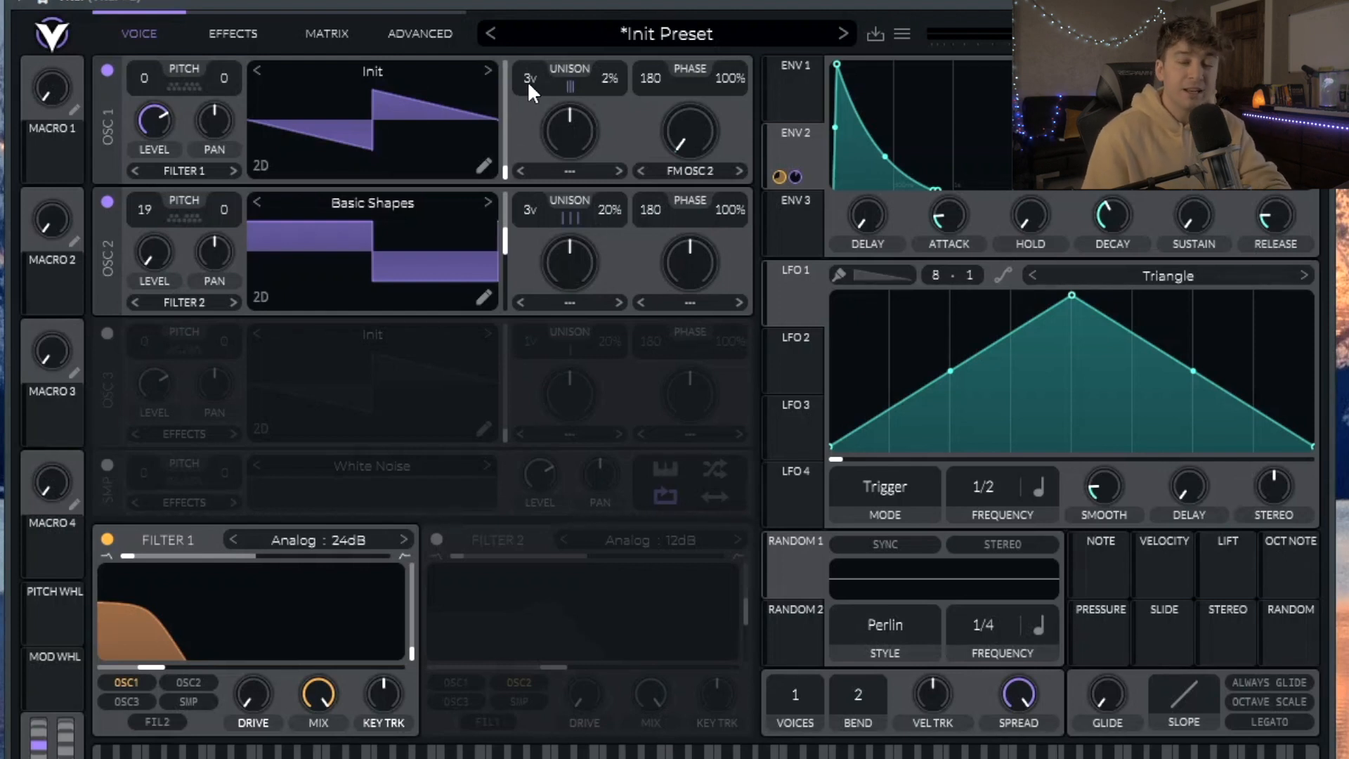
{"action": "left_click_drag", "start_coordinate": [609, 211], "coordinate": [609, 250]}
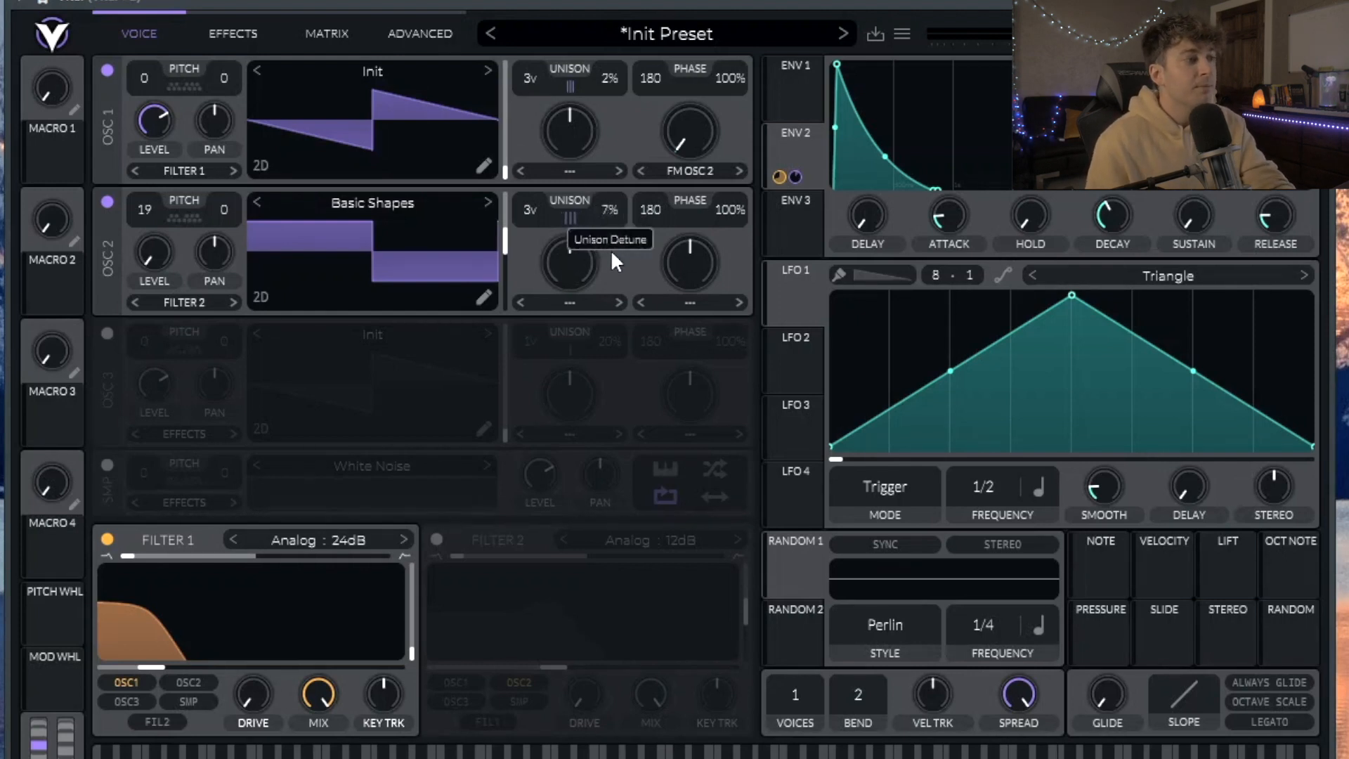
Step: Enable the Chorus effect with a mix of 29.50% and modulate that mix with Envelope 2
{"action": "left_click", "coordinate": [233, 33]}
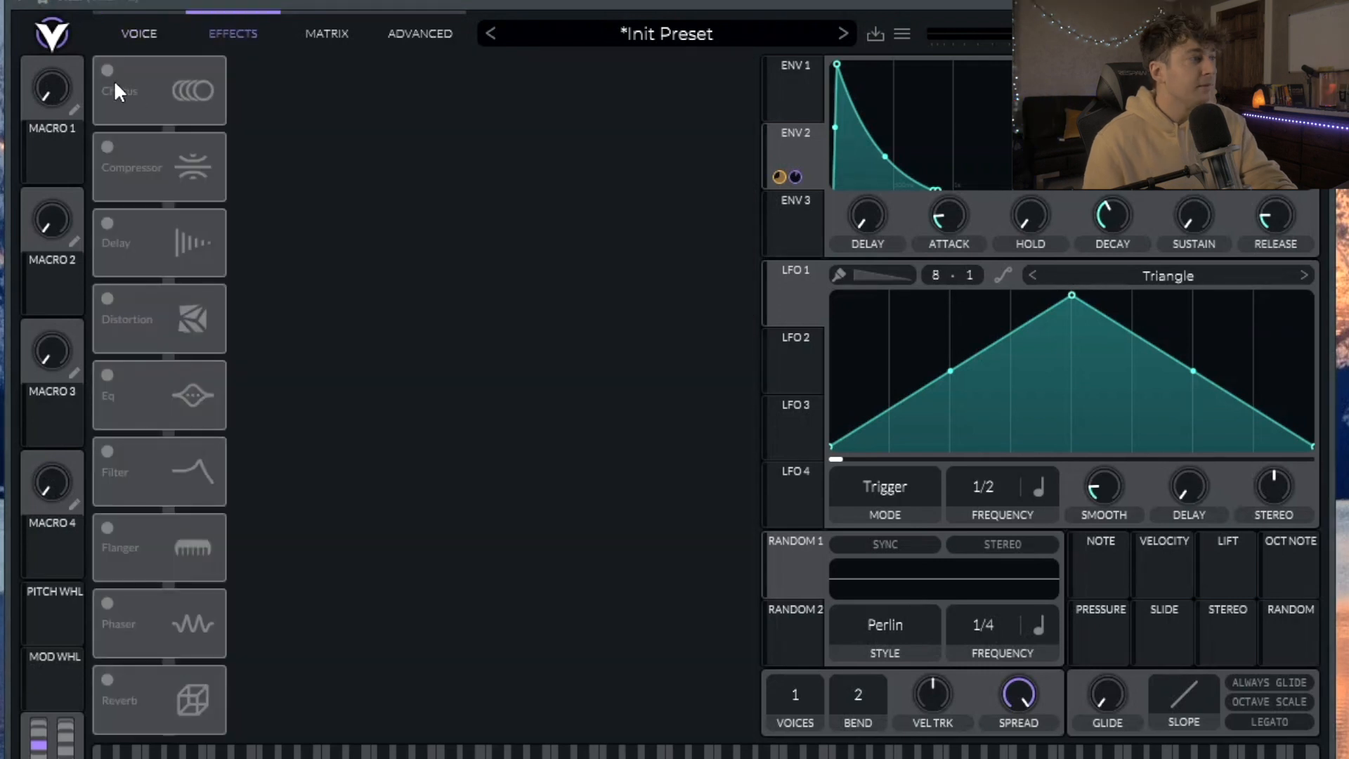
{"action": "left_click", "coordinate": [107, 67]}
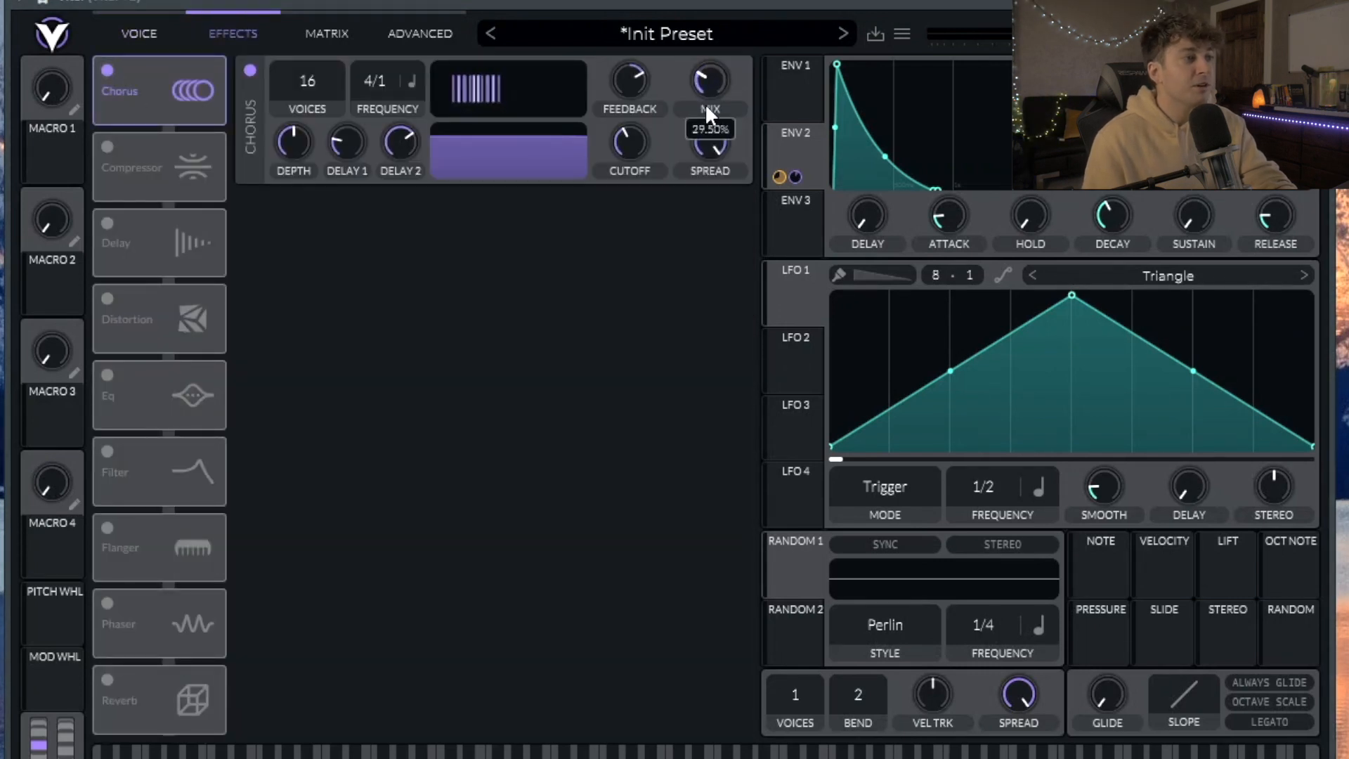
{"action": "left_click_drag", "start_coordinate": [796, 145], "coordinate": [709, 137]}
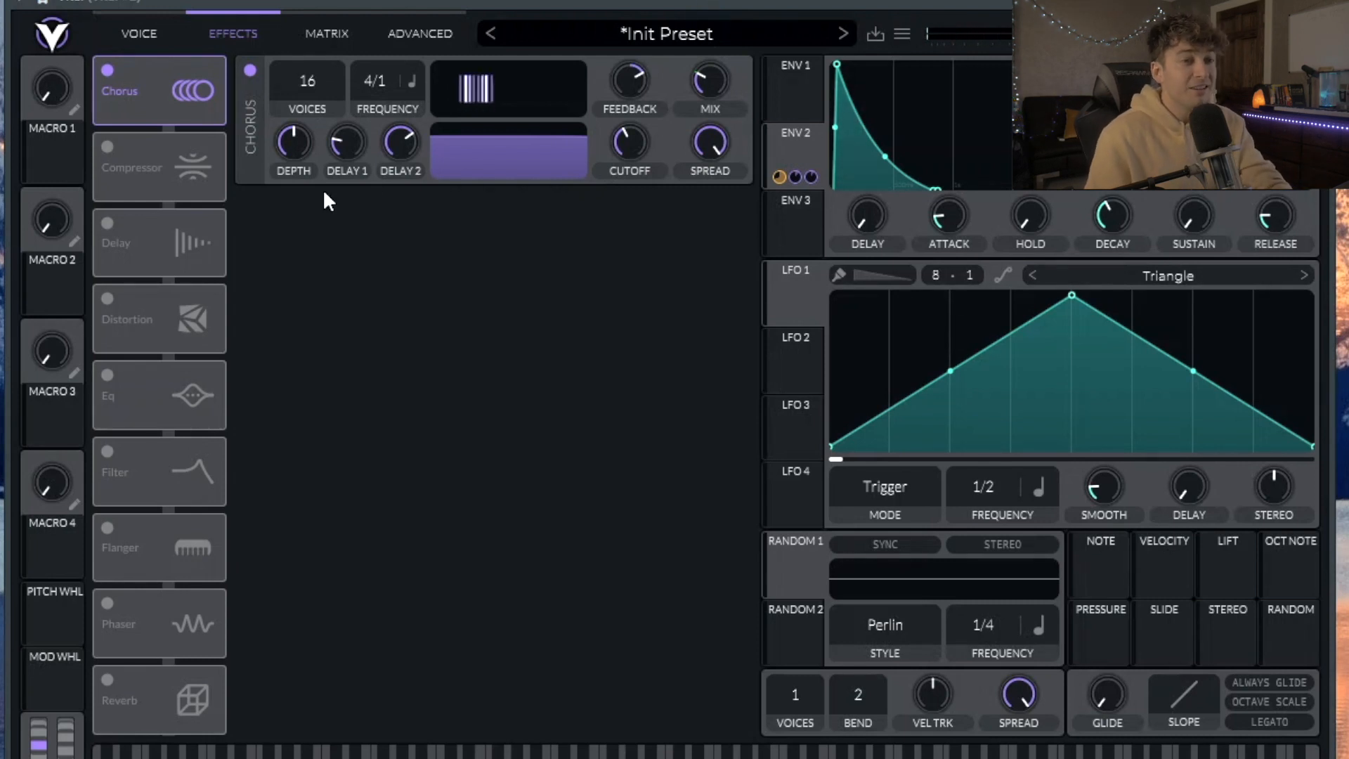
Step: Enable the Multiband Compressor effect and lower its attack
{"action": "left_click", "coordinate": [109, 151]}
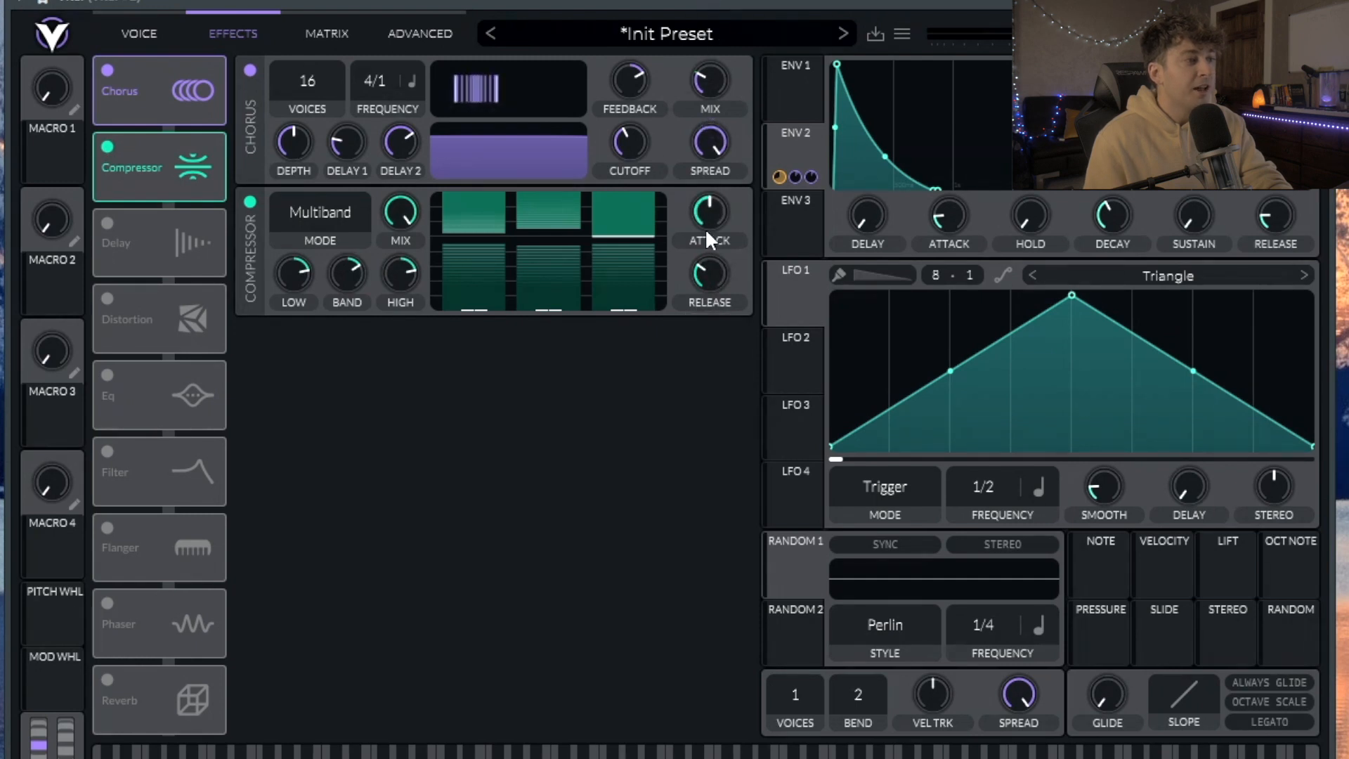
{"action": "left_click_drag", "start_coordinate": [705, 212], "coordinate": [708, 278]}
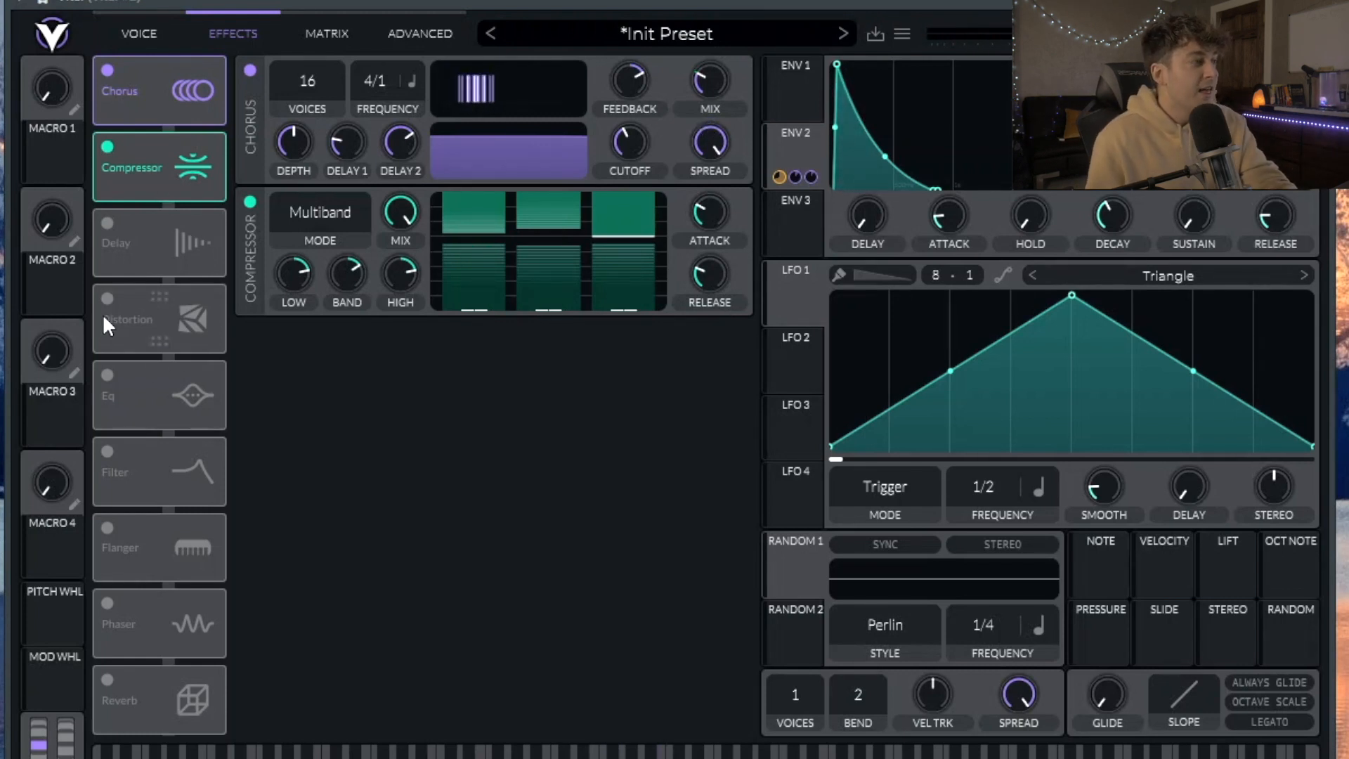
Step: Move Distortion ahead of Delay in the effects chain, enable it and raise its drive slightly
{"action": "left_click_drag", "start_coordinate": [111, 305], "coordinate": [99, 216]}
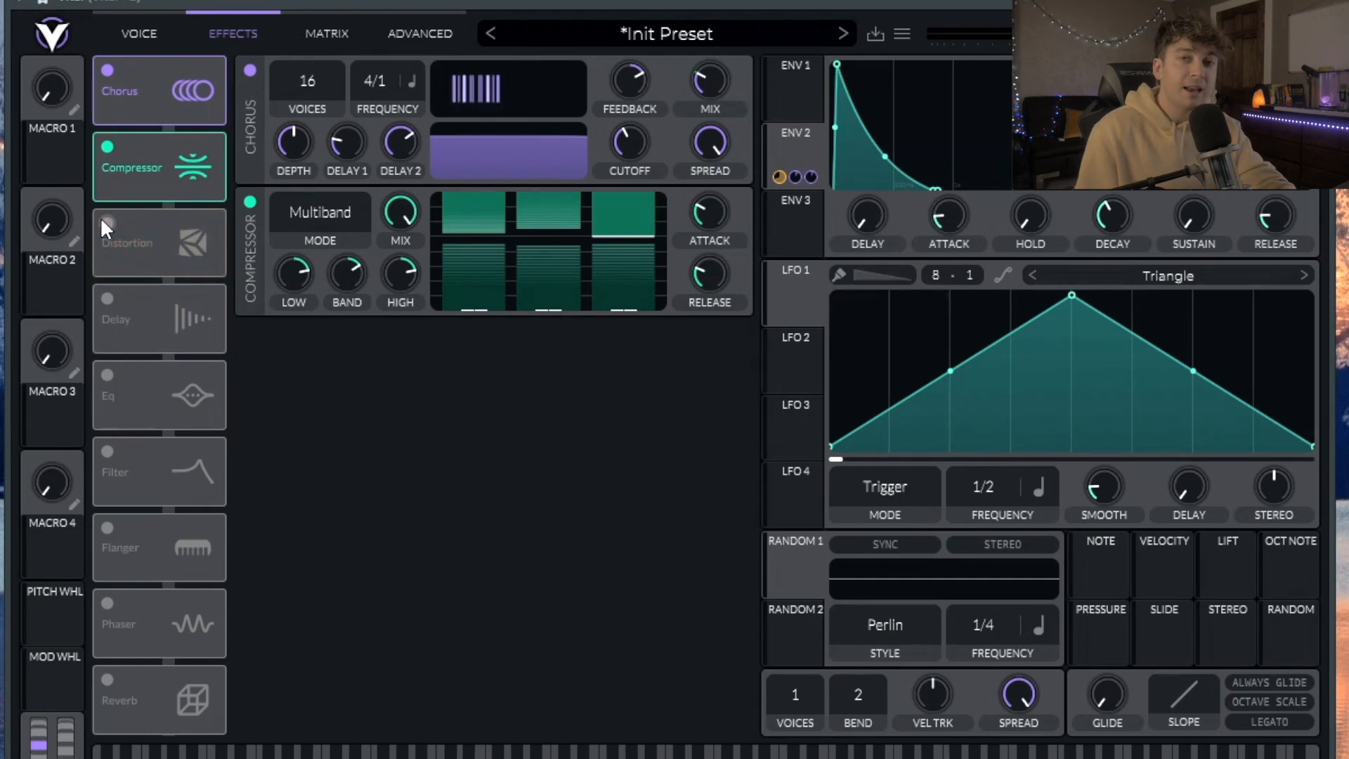
{"action": "left_click", "coordinate": [103, 221]}
{"action": "left_click_drag", "start_coordinate": [573, 340], "coordinate": [576, 331]}
{"action": "left_click_drag", "start_coordinate": [808, 144], "coordinate": [583, 391]}
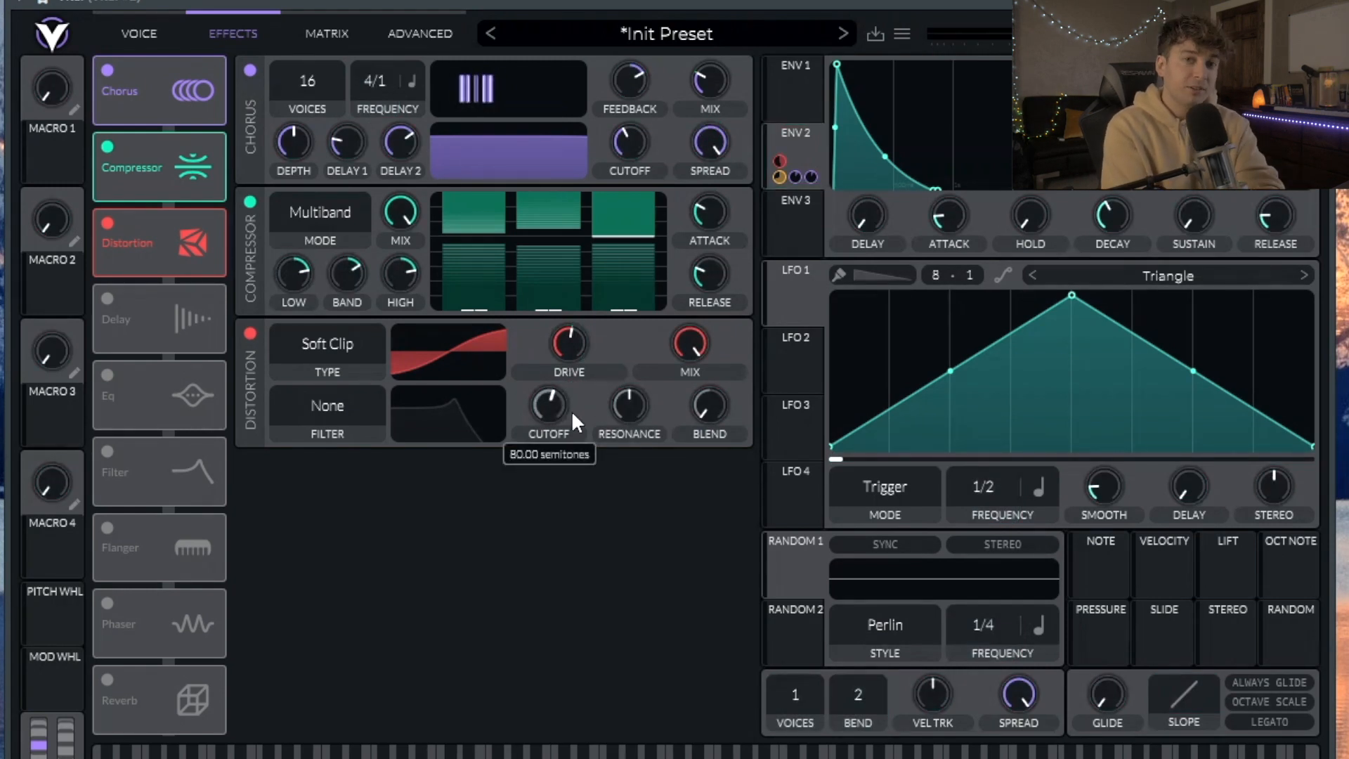
{"action": "right_click", "coordinate": [571, 338]}
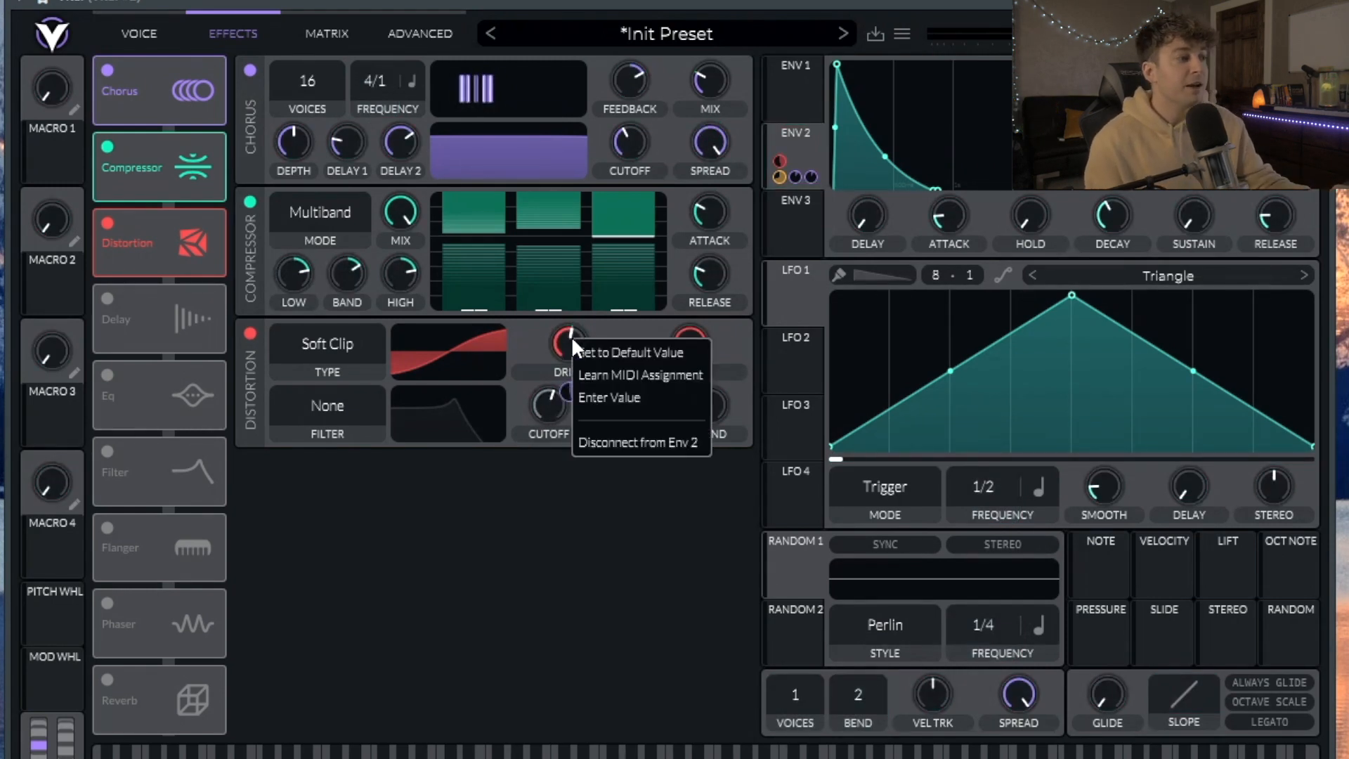
{"action": "left_click", "coordinate": [613, 441]}
Step: Set a moderate Soft Clip distortion drive and modulate it with Envelope 2 by an amount of 12.00
{"action": "left_click_drag", "start_coordinate": [564, 344], "coordinate": [602, 34]}
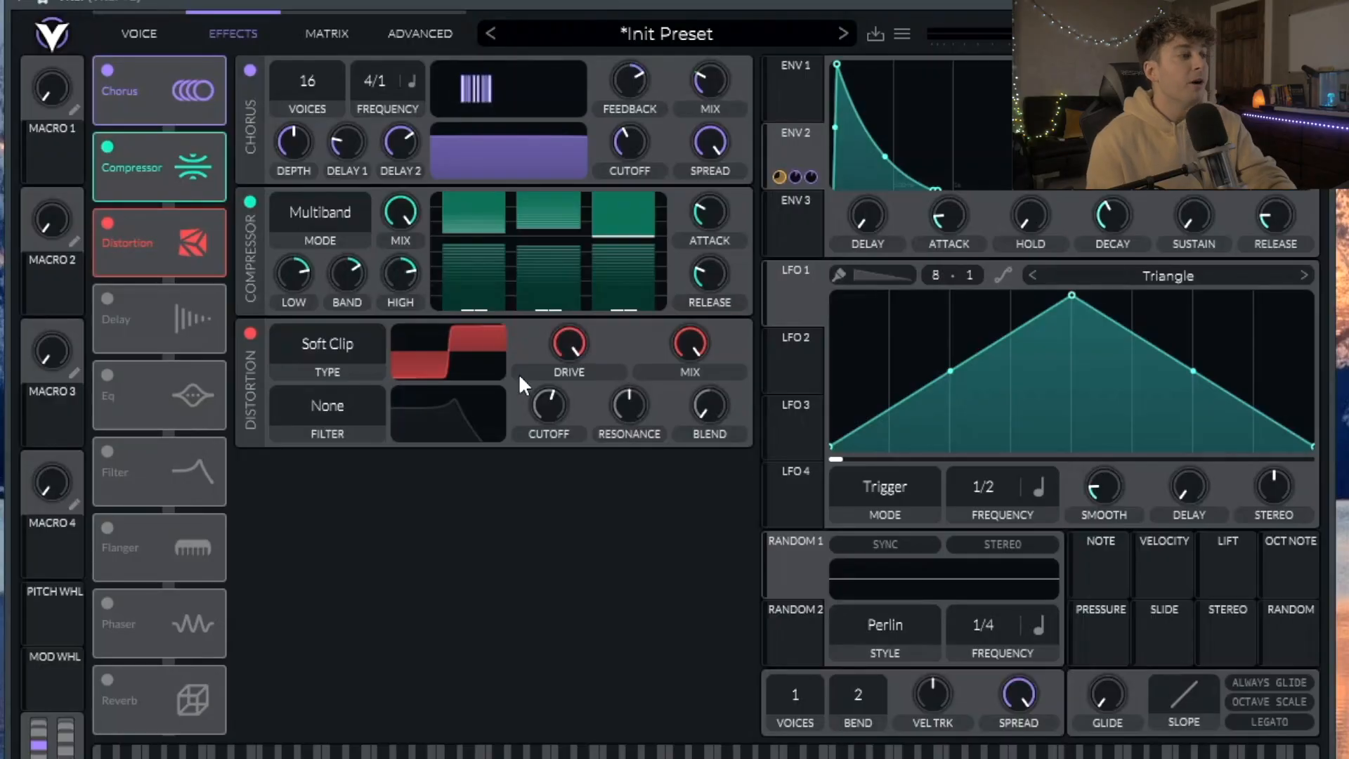
{"action": "left_click_drag", "start_coordinate": [557, 354], "coordinate": [605, 314]}
{"action": "left_click_drag", "start_coordinate": [794, 138], "coordinate": [574, 390]}
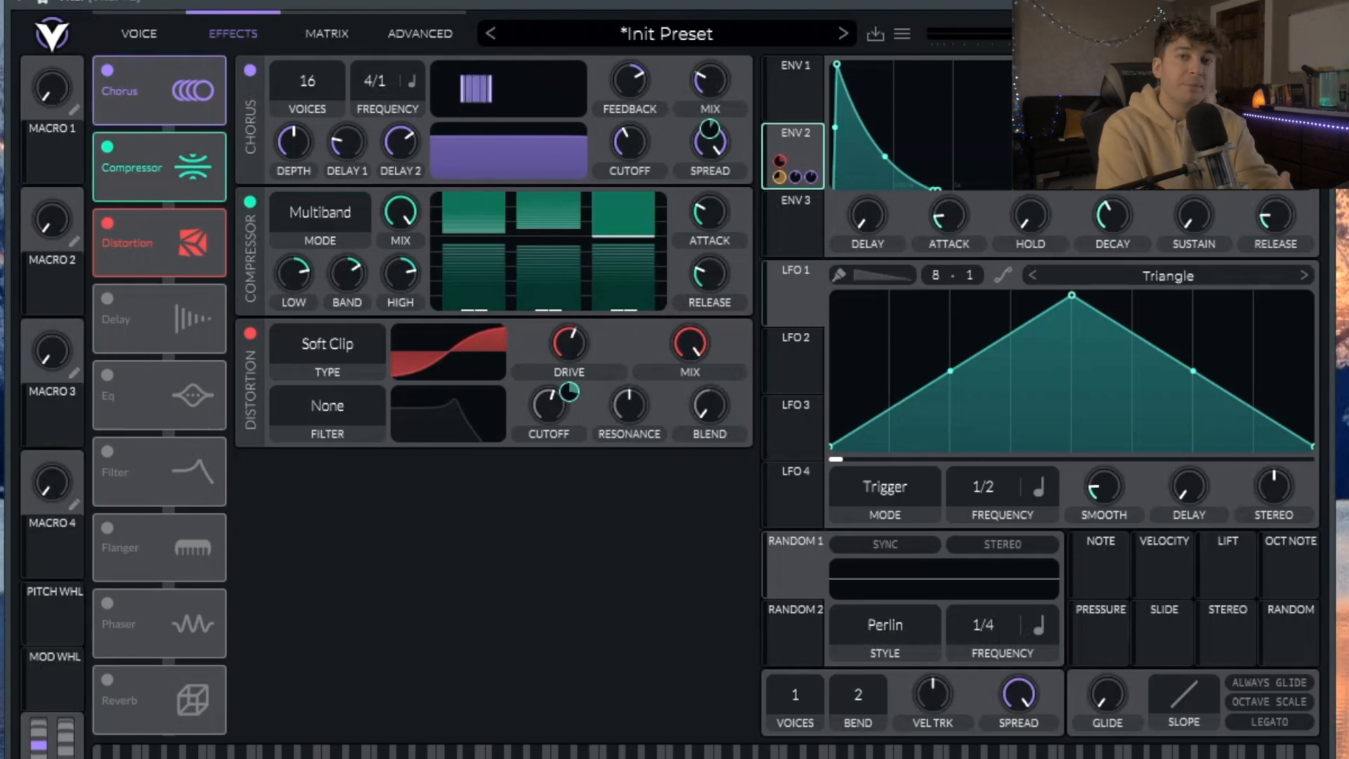
{"action": "left_click_drag", "start_coordinate": [569, 392], "coordinate": [569, 391]}
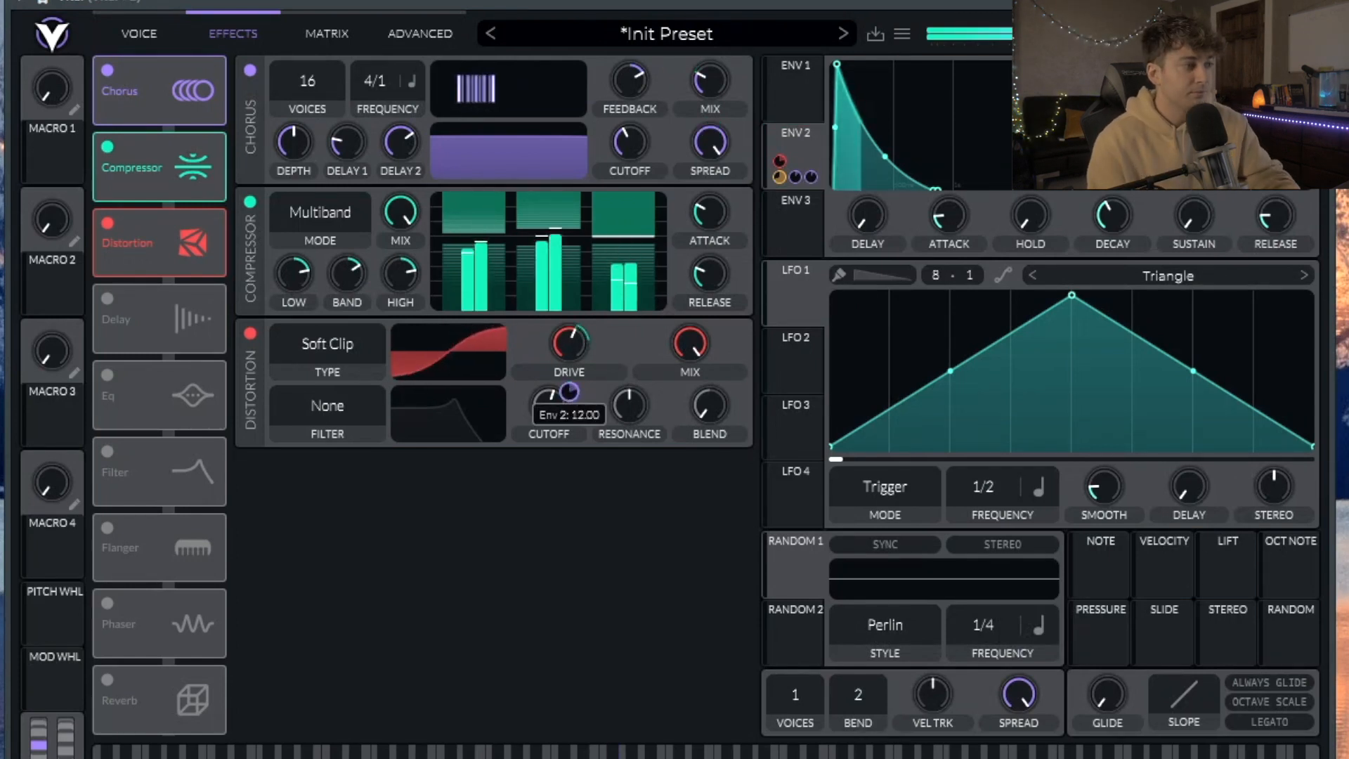
Step: Enable the EQ, switch its low band to a low cut with raised cutoff and resonance, and play the sound
{"action": "left_click", "coordinate": [99, 372]}
{"action": "left_click", "coordinate": [314, 476]}
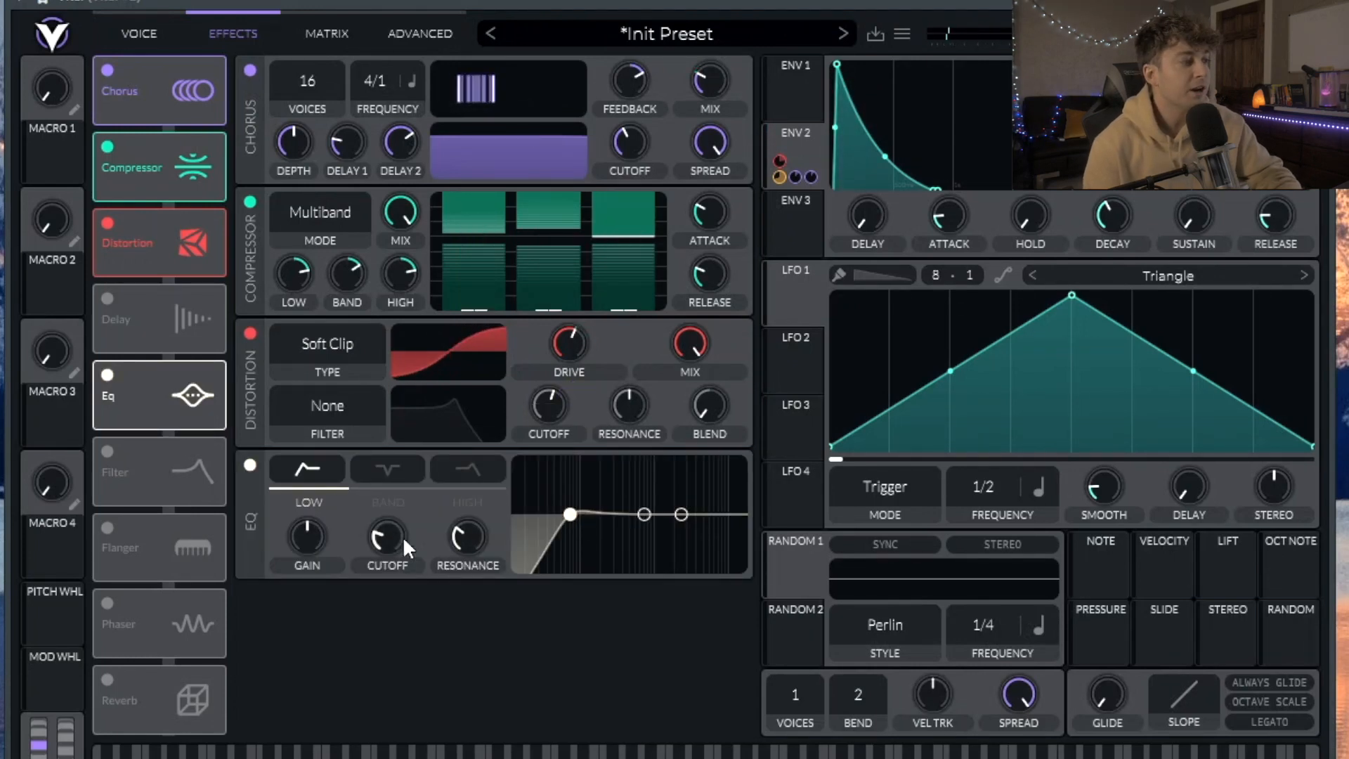
{"action": "scroll", "coordinate": [574, 514], "scroll_direction": "up", "scroll_amount": 3}
{"action": "left_click_drag", "start_coordinate": [572, 515], "coordinate": [592, 510]}
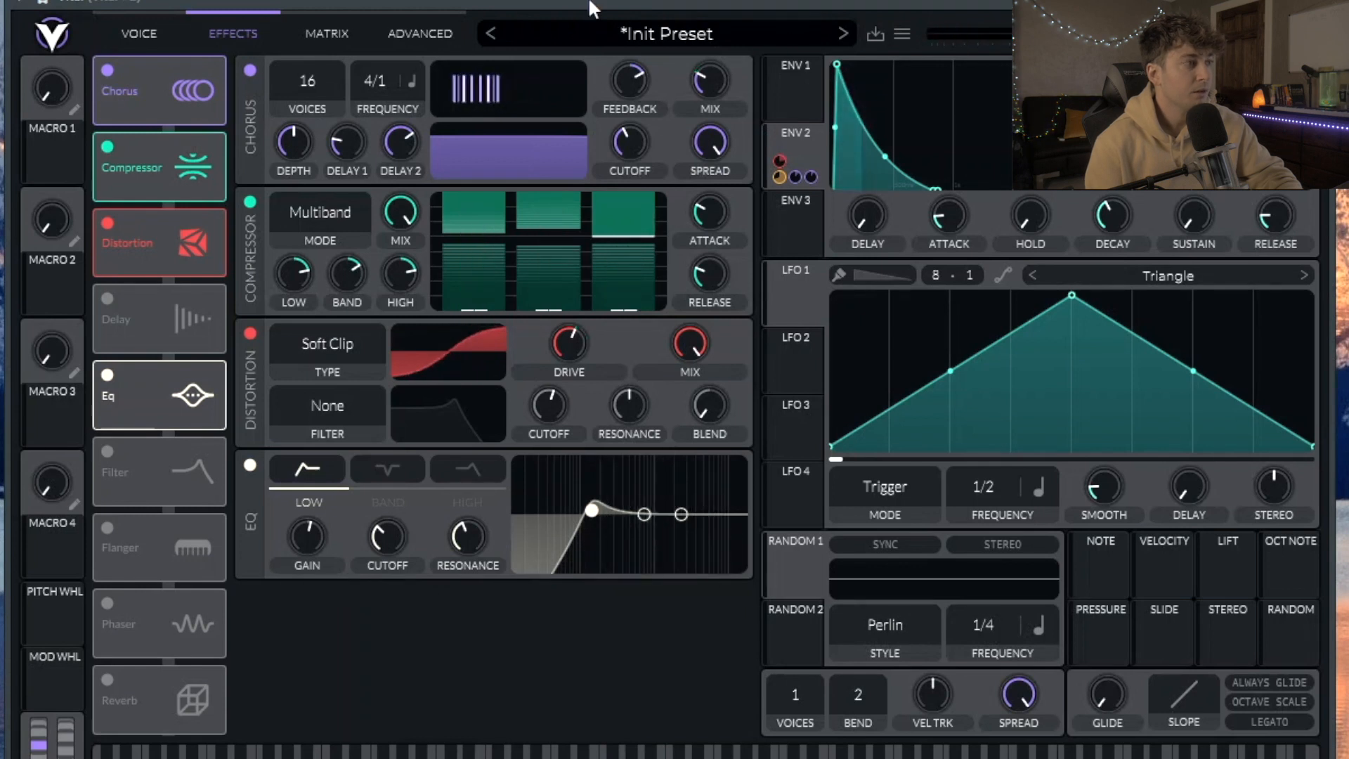
{"action": "key", "text": "space"}
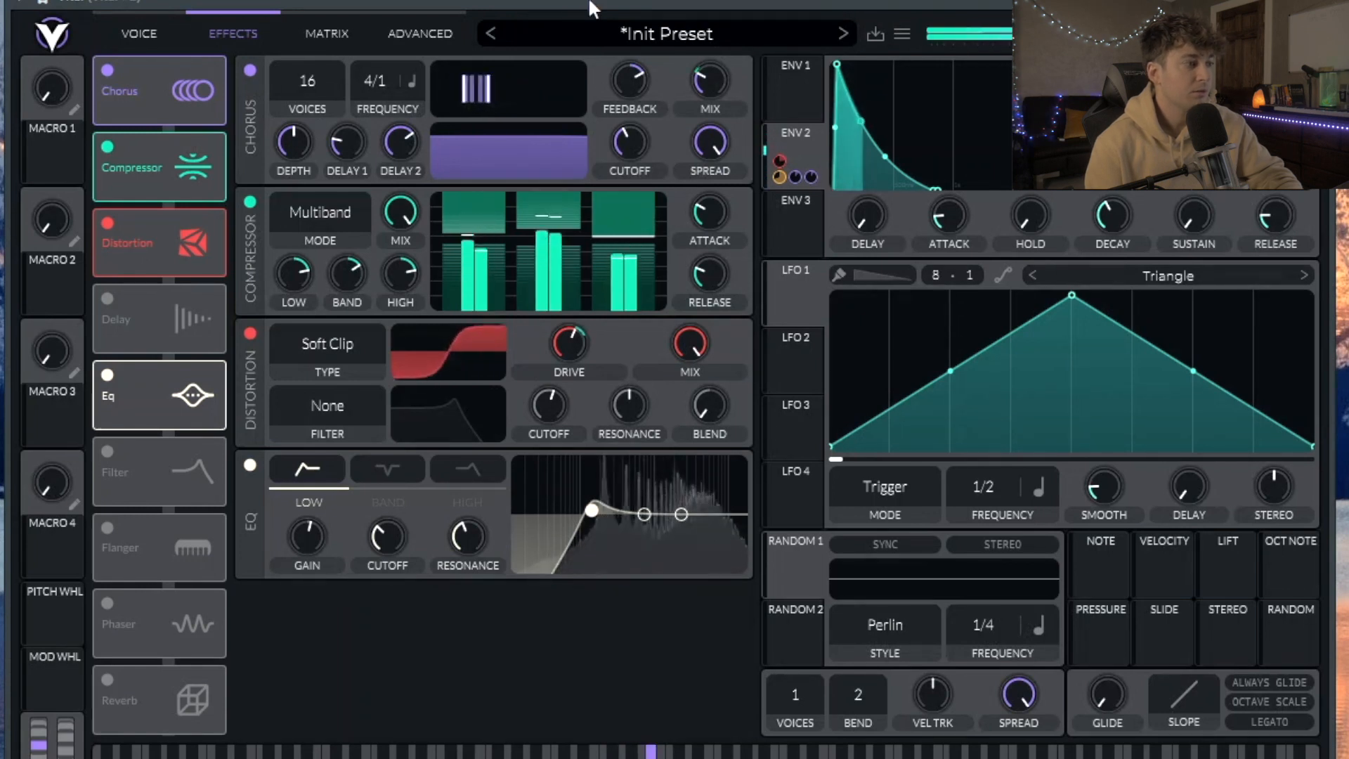
Step: Enable Reverb, pull its low shelf gain to minimum with a slightly raised cutoff, and set its time to 1.180 secs
{"action": "left_click", "coordinate": [108, 676]}
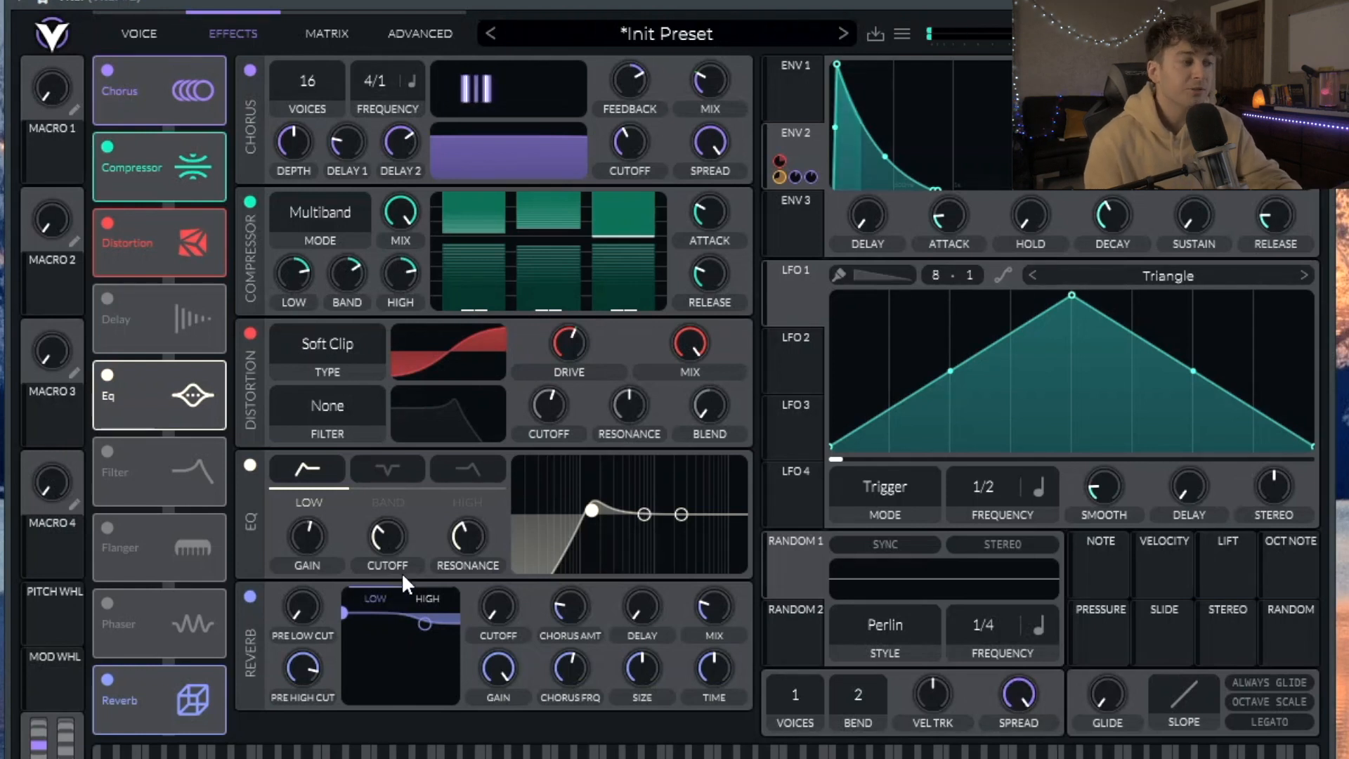
{"action": "left_click_drag", "start_coordinate": [351, 614], "coordinate": [355, 681]}
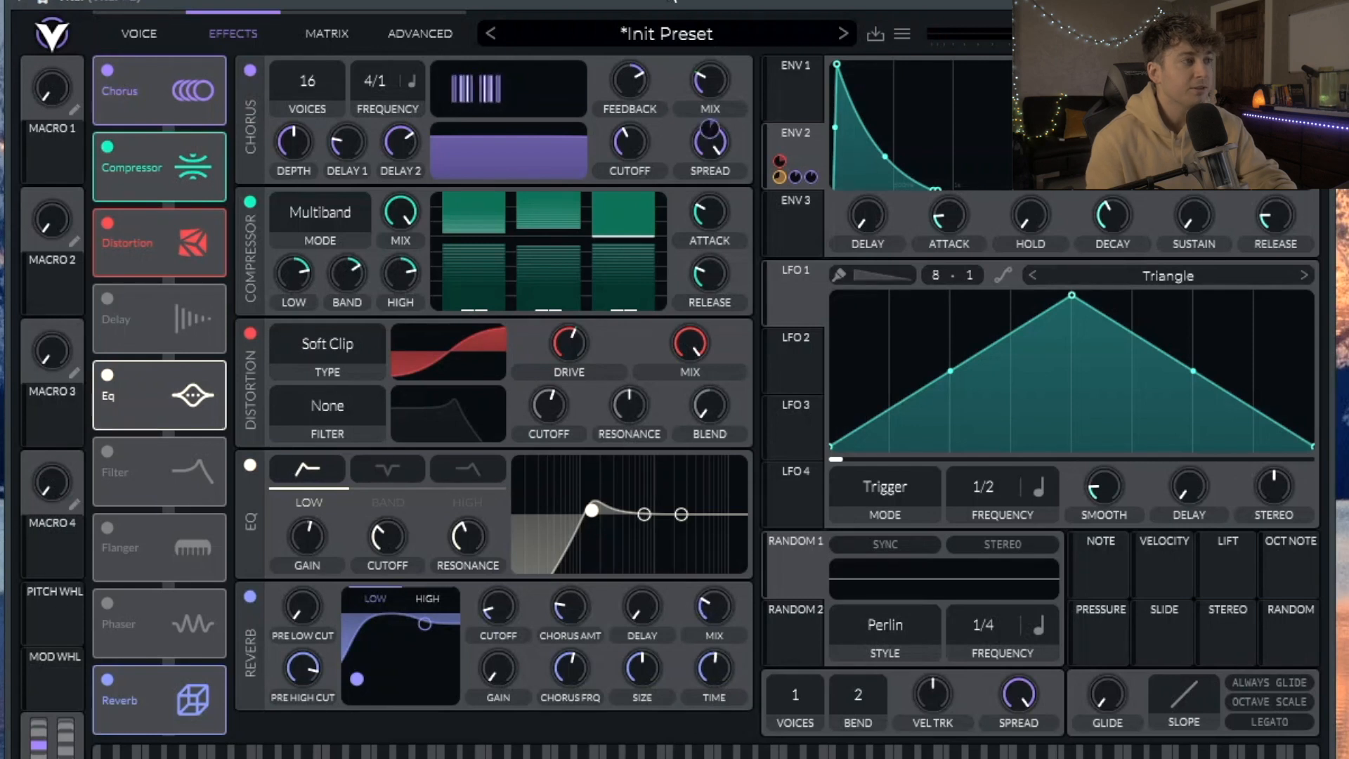
{"action": "mouse_move", "coordinate": [710, 682]}
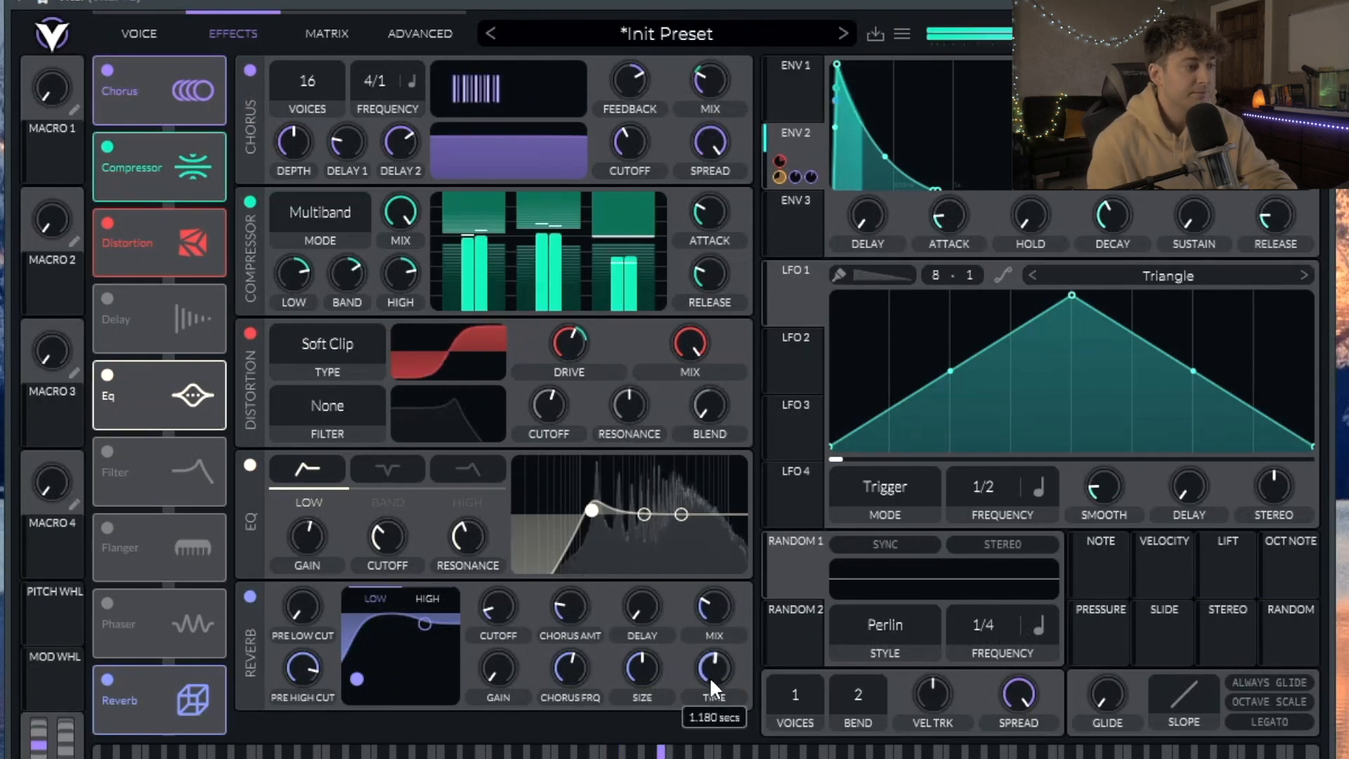
Step: Toggle oscillator 2 off and back on to compare the sound with and without its FM modulation
{"action": "left_click", "coordinate": [138, 33]}
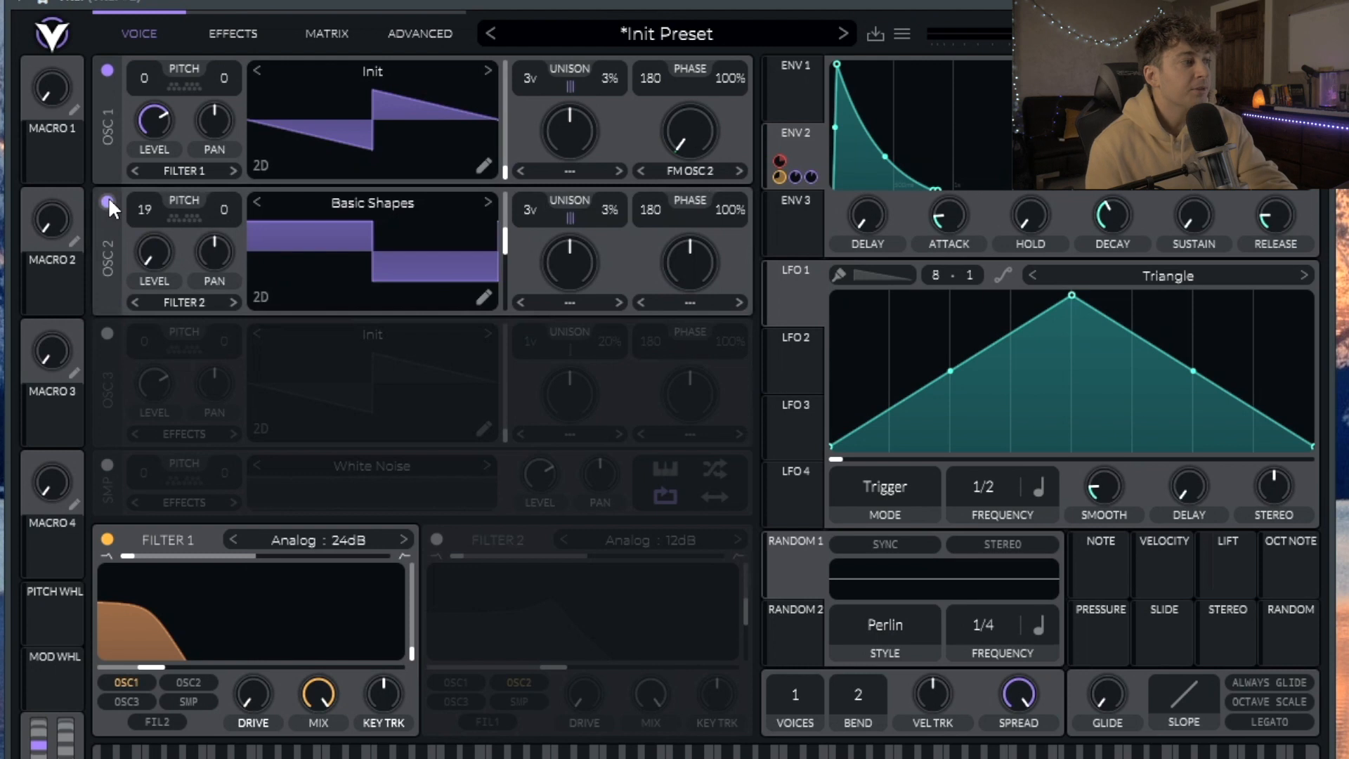
{"action": "left_click", "coordinate": [107, 201]}
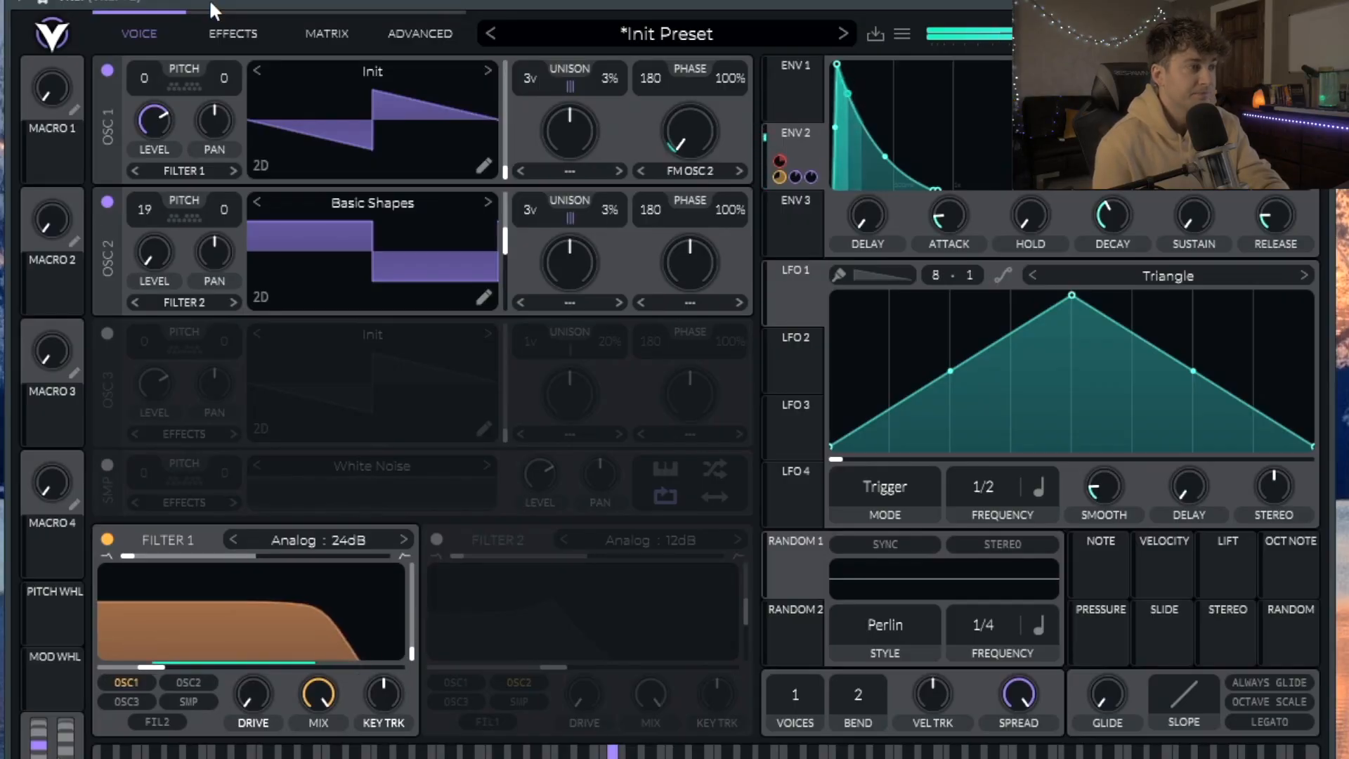
Step: Disable the Chorus, Compressor and Distortion effects, leaving the EQ and Reverb enabled
{"action": "left_click", "coordinate": [213, 21]}
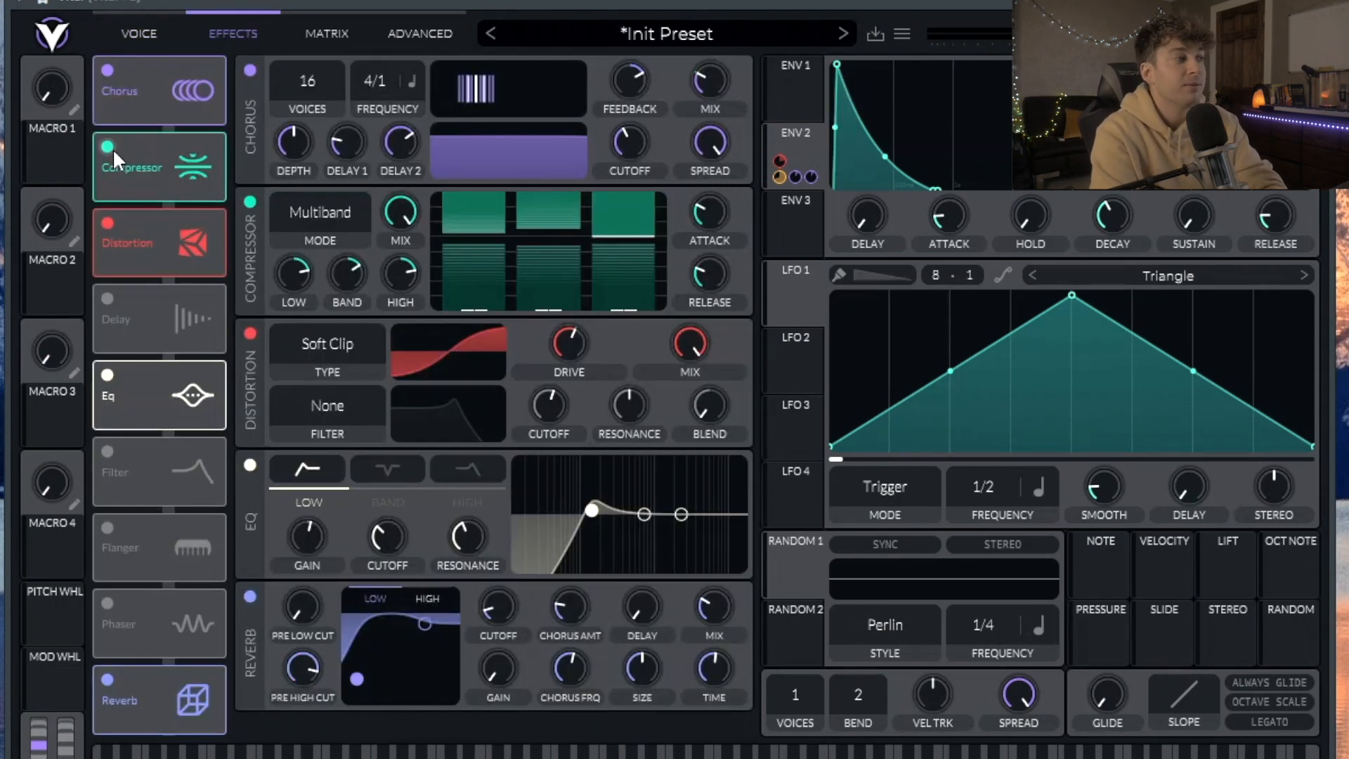
{"action": "left_click", "coordinate": [108, 70]}
{"action": "left_click", "coordinate": [109, 144]}
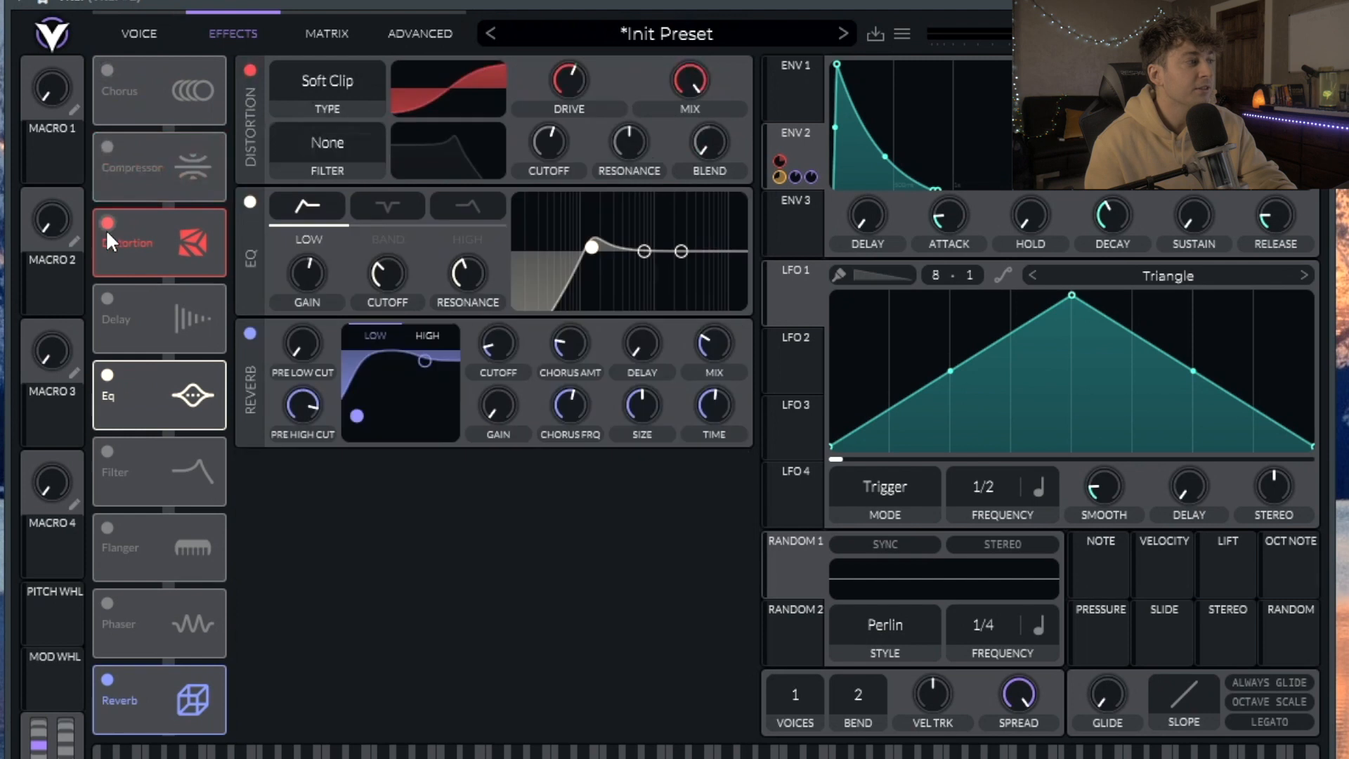
{"action": "left_click", "coordinate": [106, 225]}
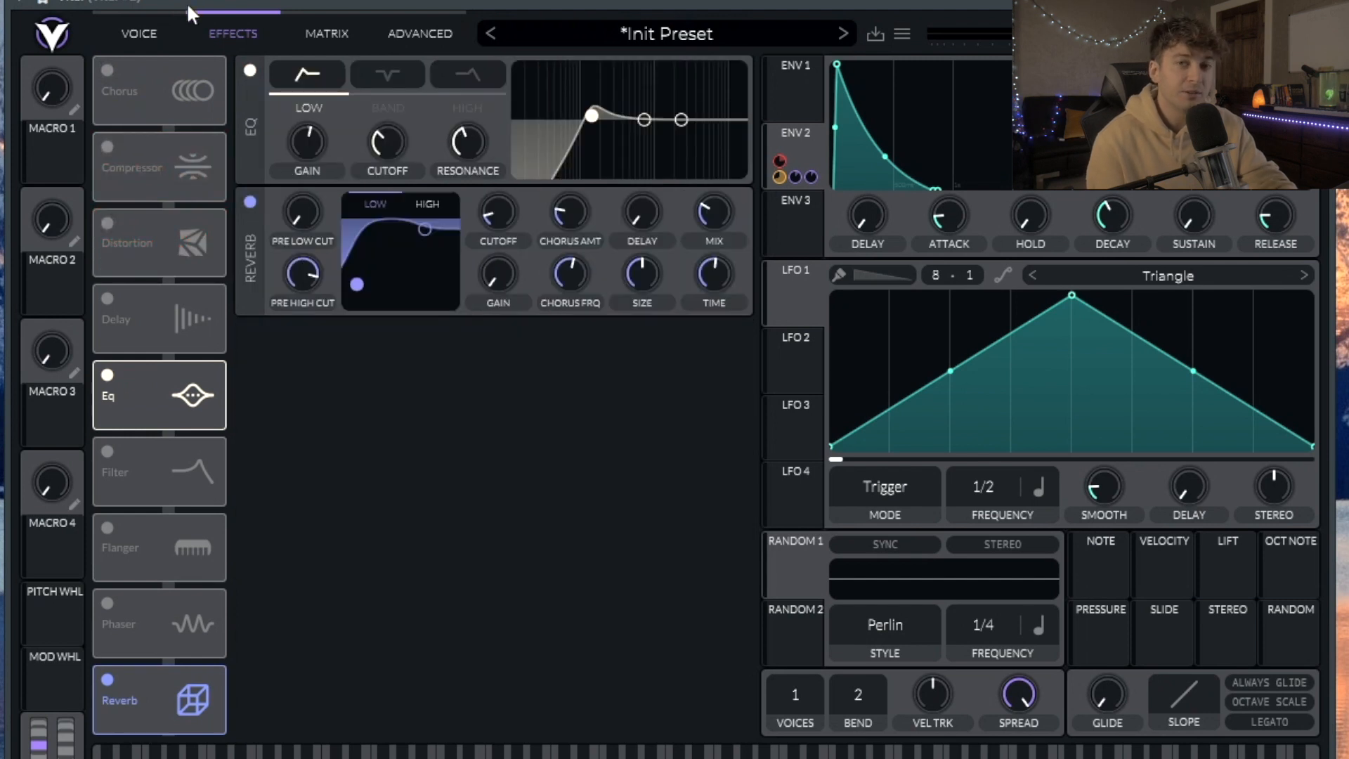